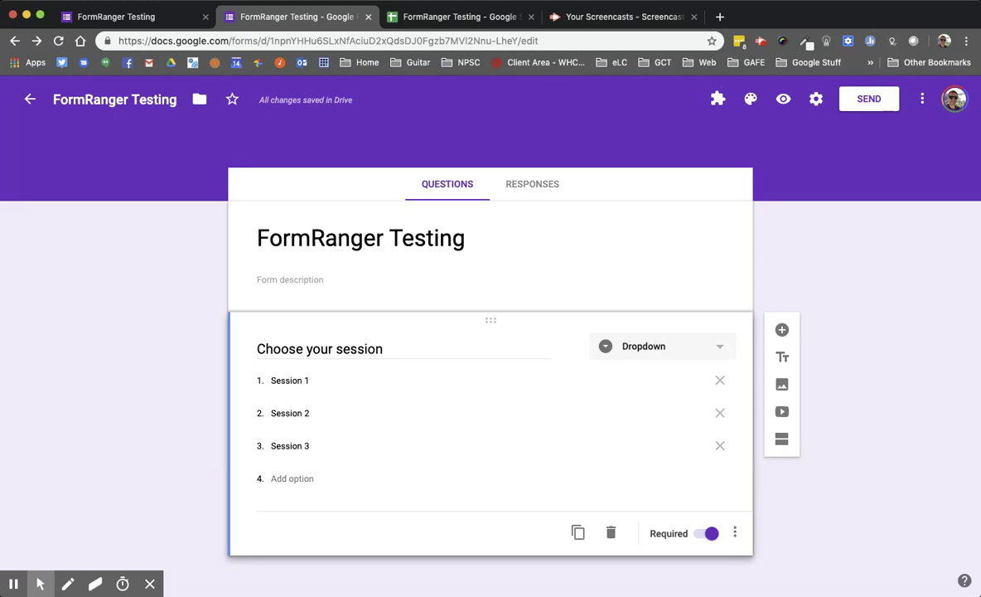
Check the form's responses page, and inspect the Form Responses 2 sheet and Sheet1 in the linked spreadsheet
left_click(510, 182)
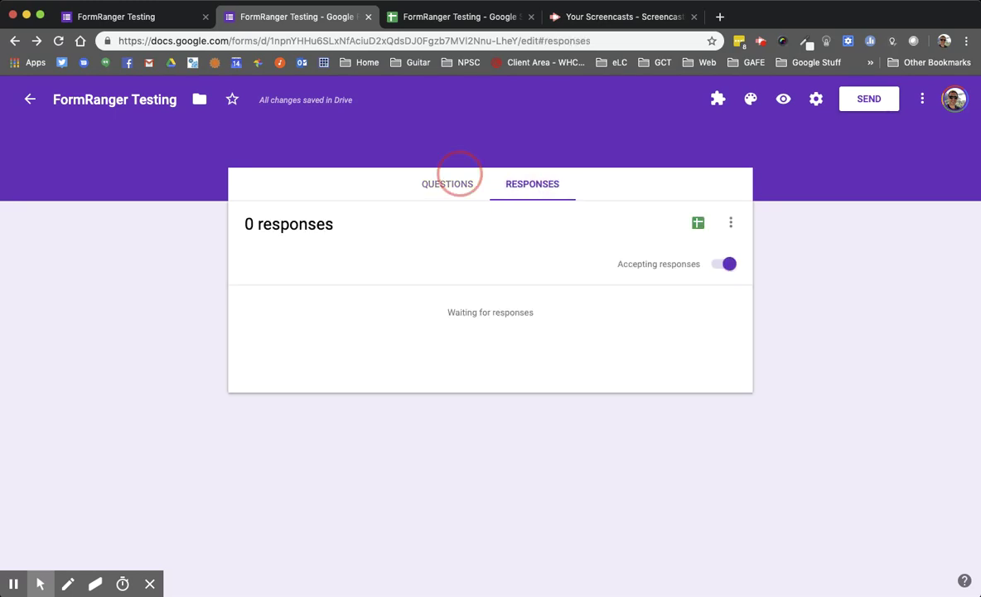
left_click(447, 184)
left_click(532, 183)
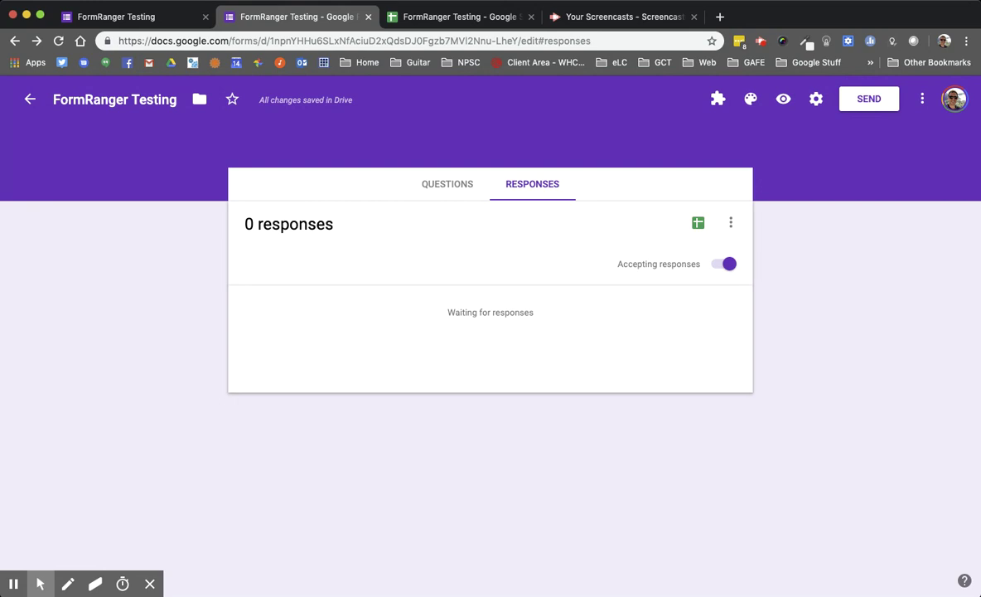
left_click(460, 17)
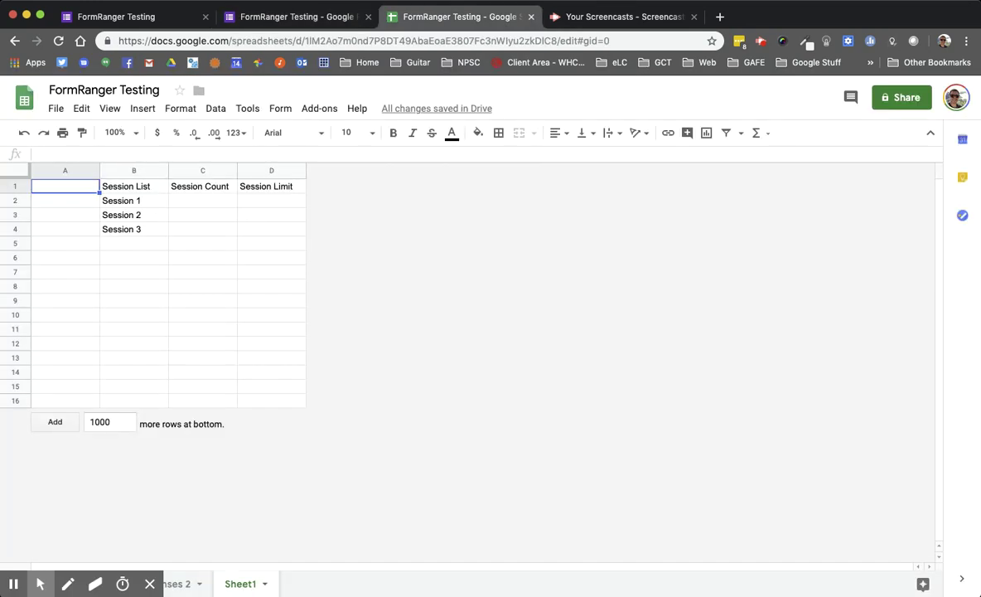
left_click(178, 584)
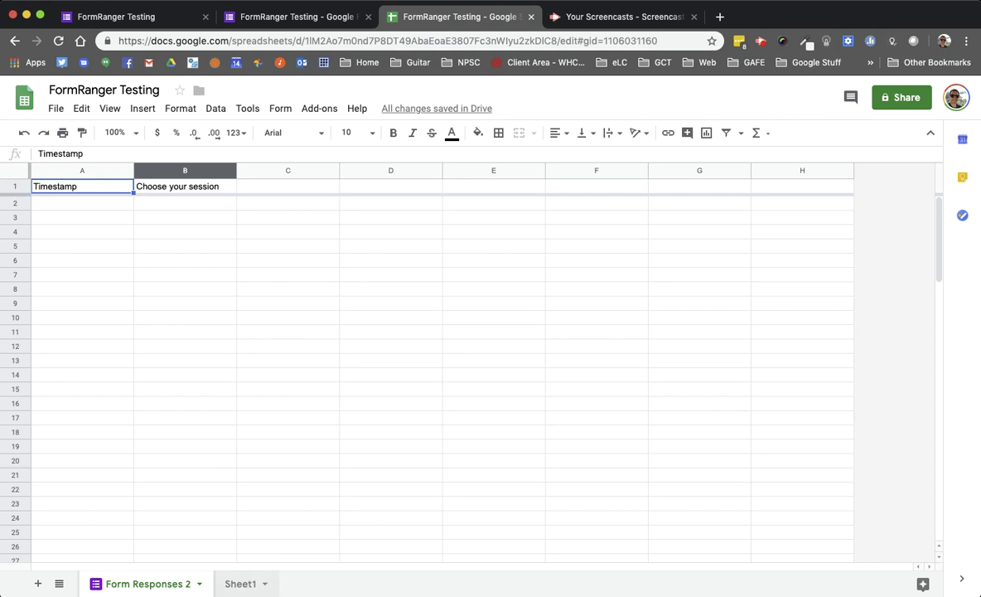
left_click(242, 583)
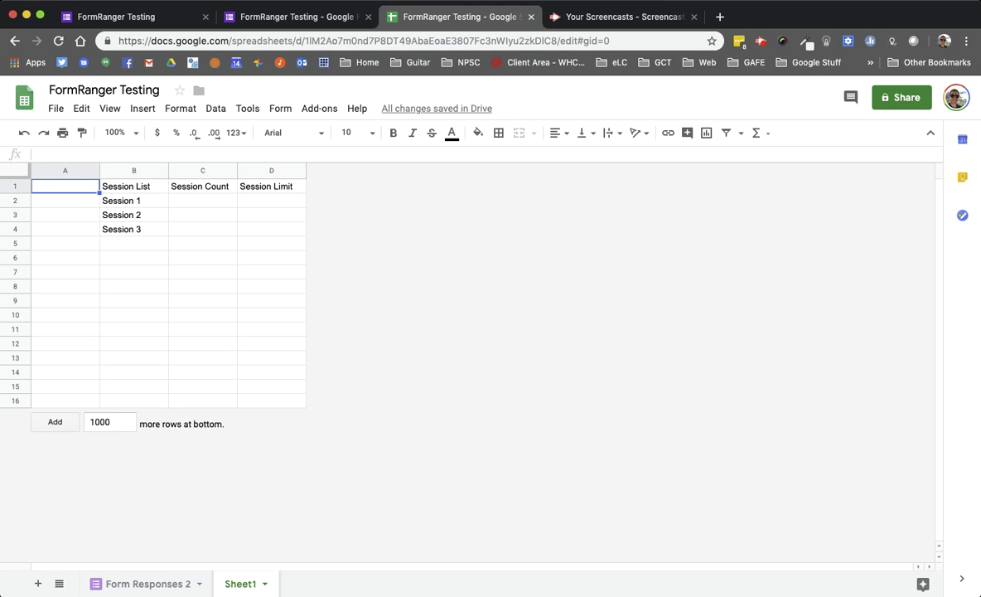
Make the header row of Sheet1 bold
left_click(15, 187)
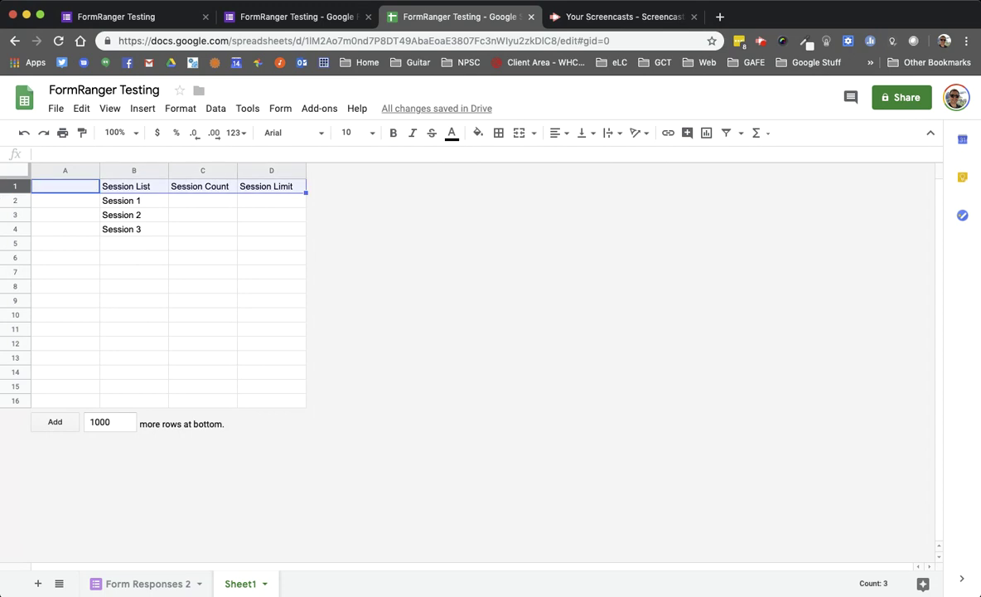
key("super+b")
Enter =countif('Form Responses 2'!B:B,B2) as Session 1's count in C2 and fill the formula down to C4
left_click(203, 200)
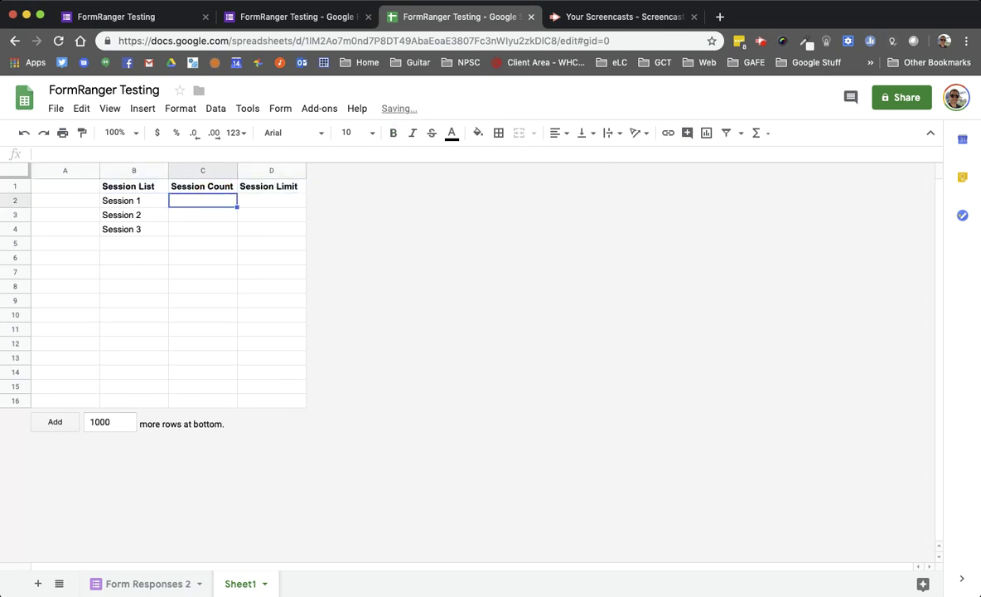
left_click(271, 200)
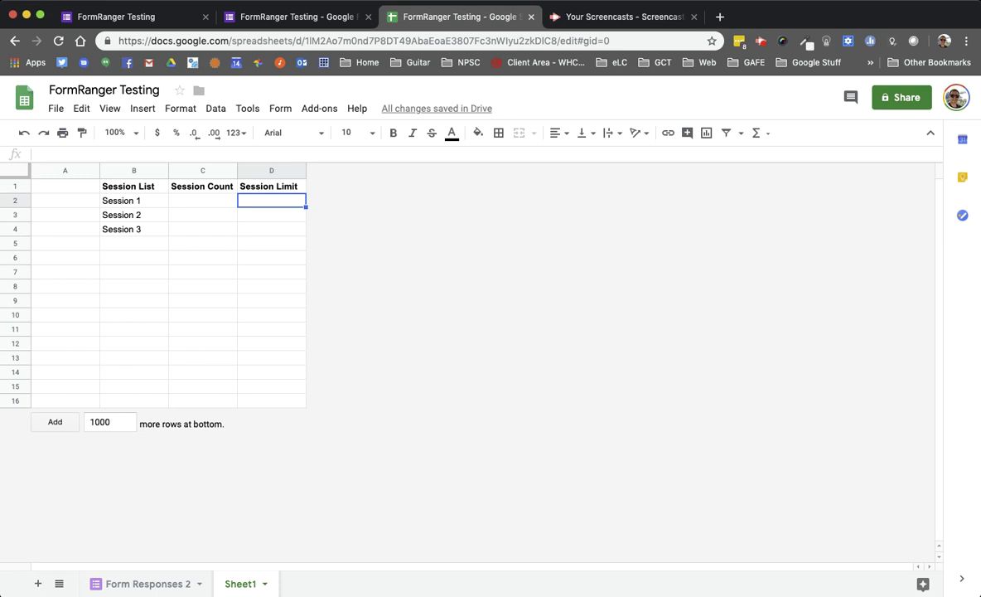
left_click(202, 200)
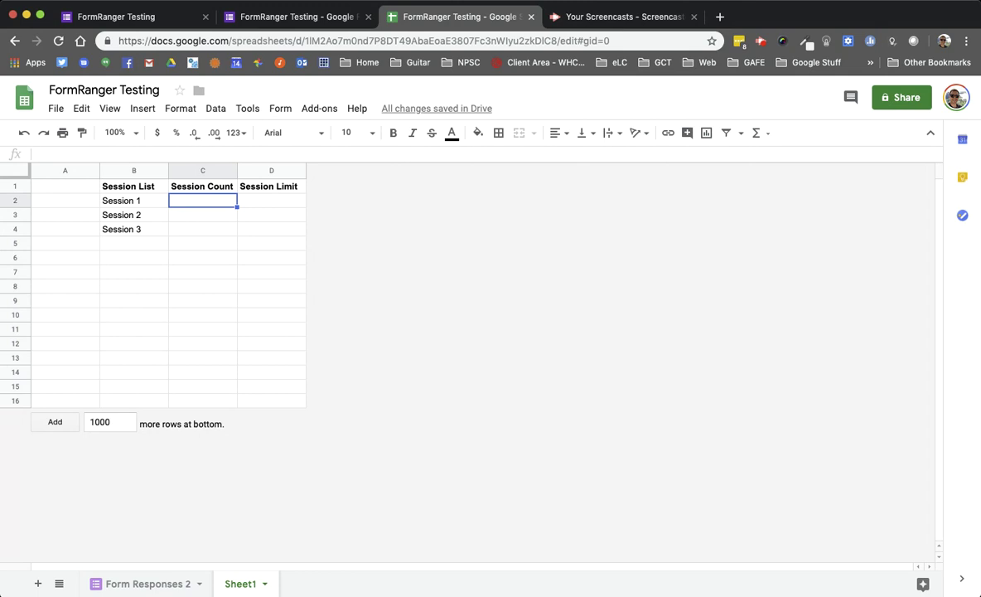
type("=countif(")
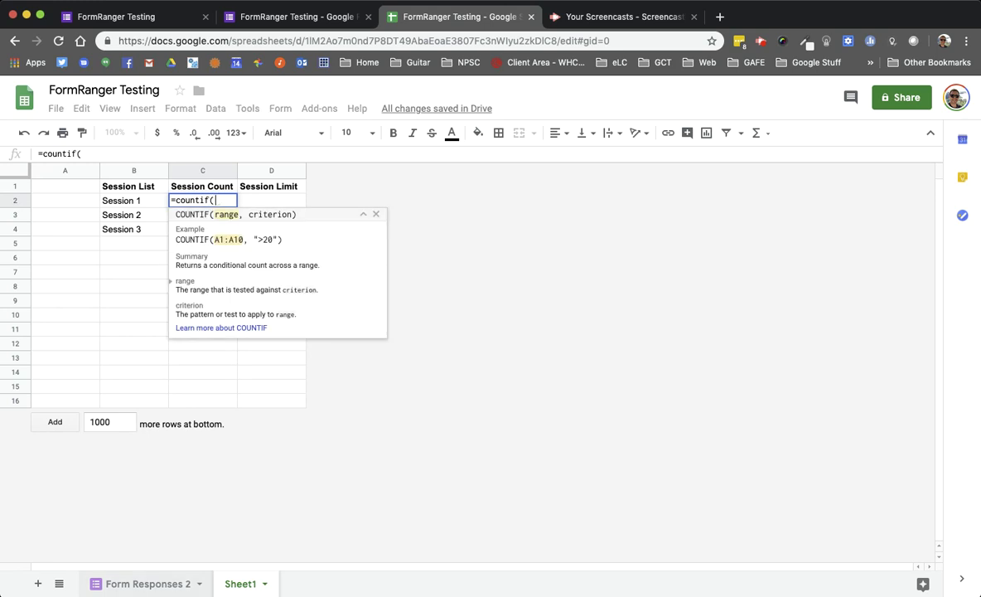
left_click(142, 584)
left_click(184, 170)
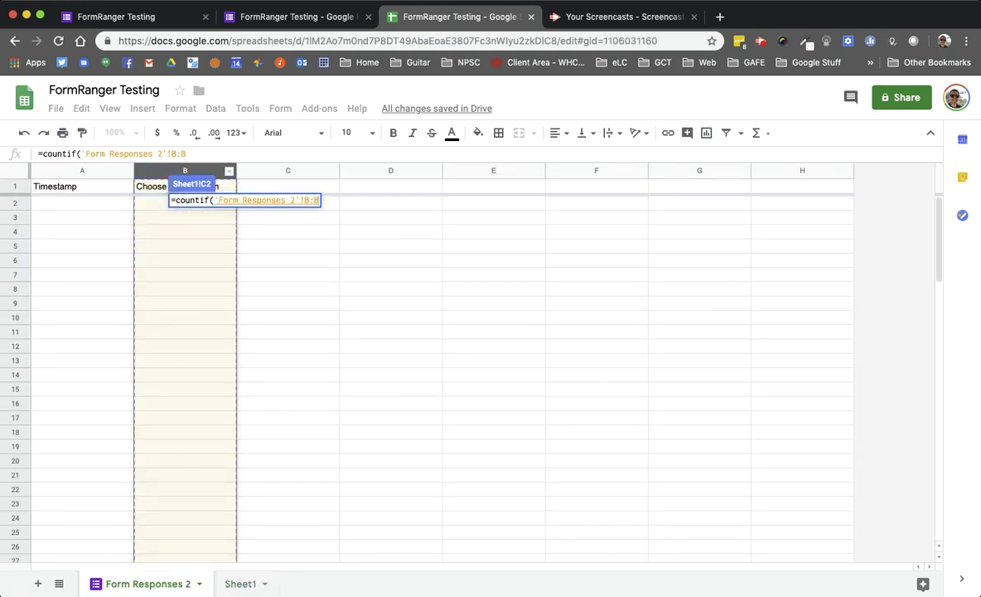
type(",")
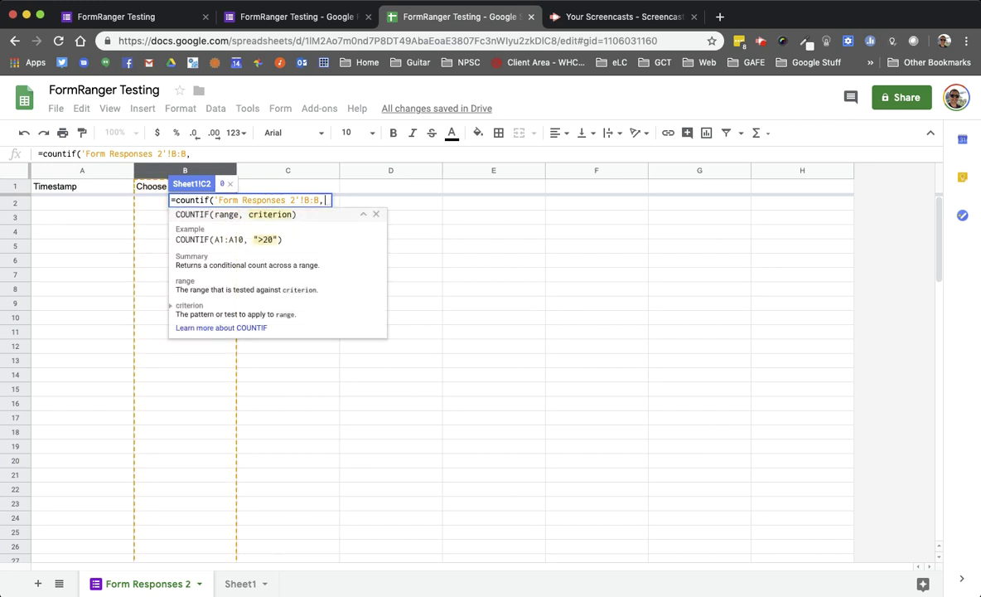
left_click(240, 584)
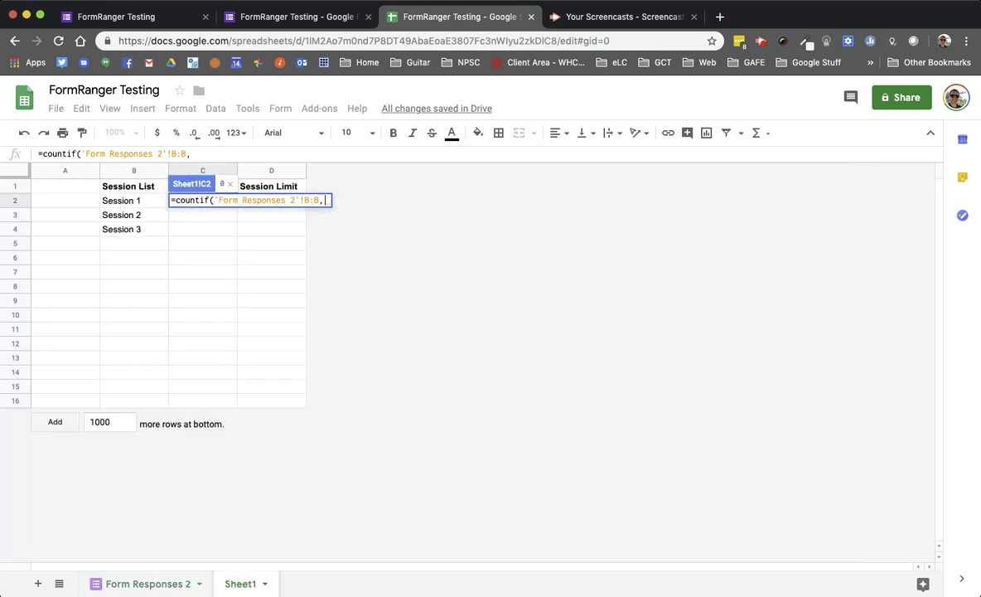
left_click(132, 200)
type(")")
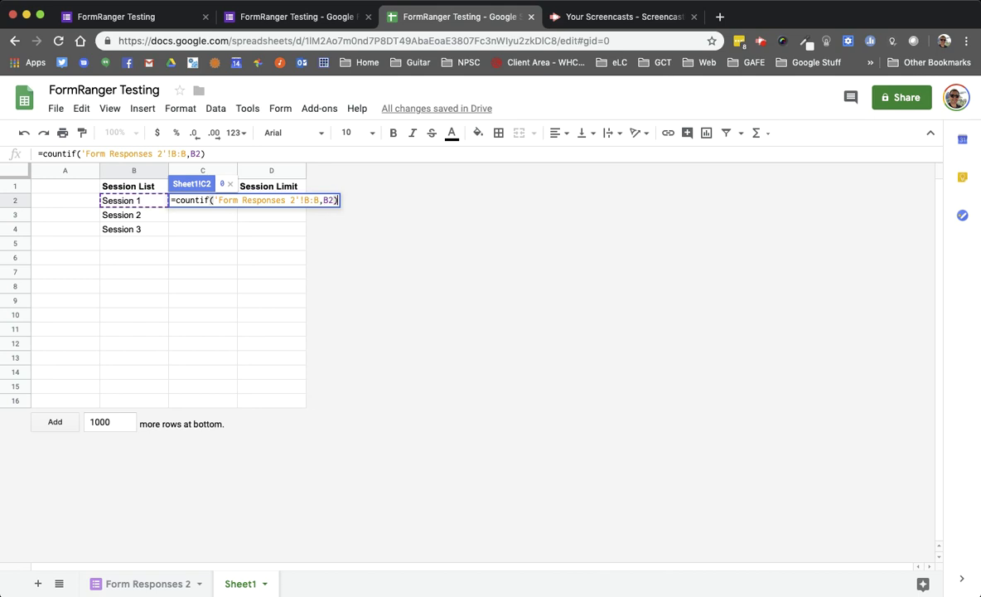
key("Return")
left_click(202, 201)
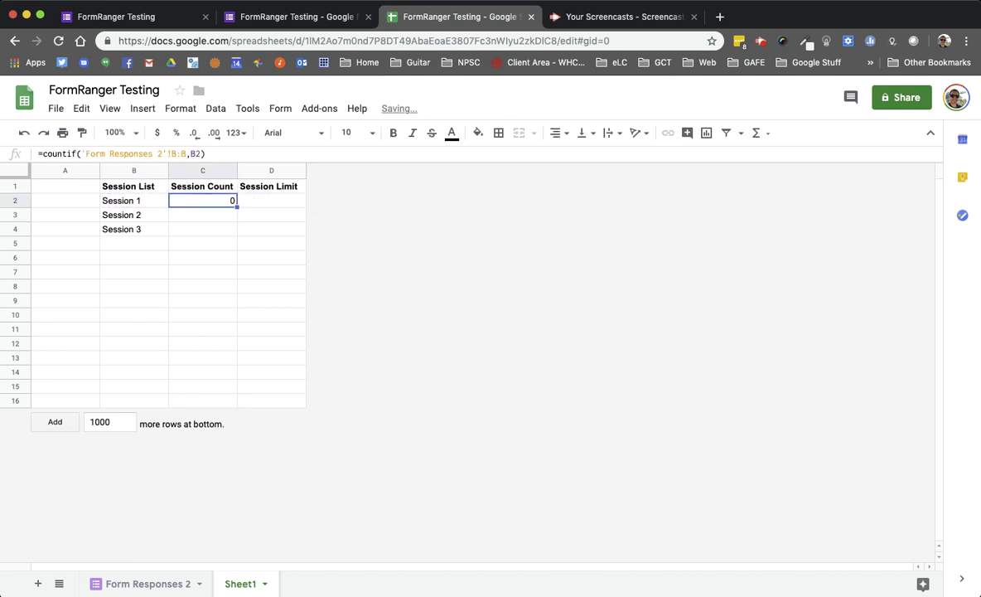
left_click_drag(237, 206, 234, 232)
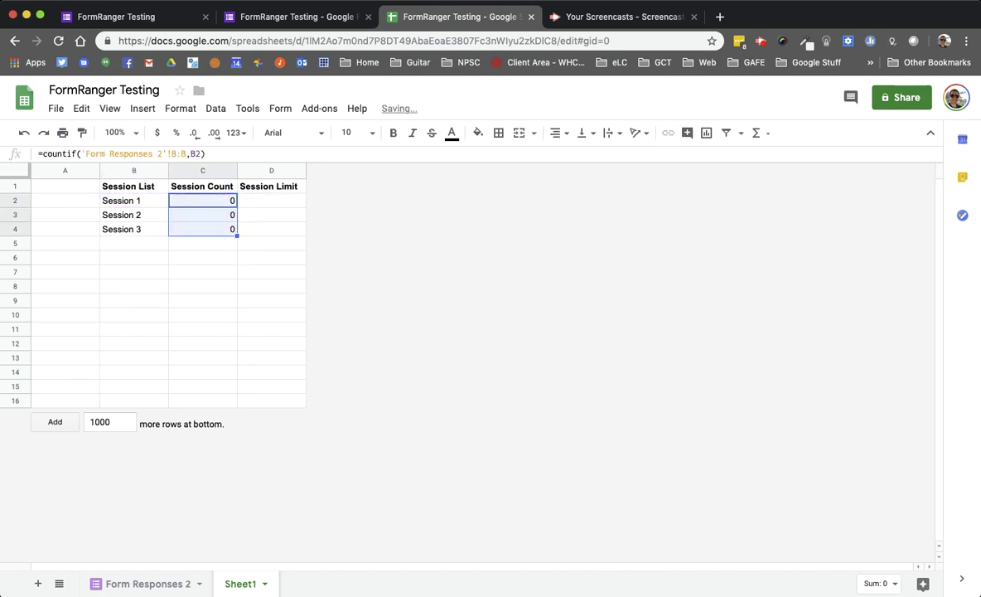
Enter a session limit of 25 for Session 1, Session 2 and Session 3 in D2:D4
left_click(269, 203)
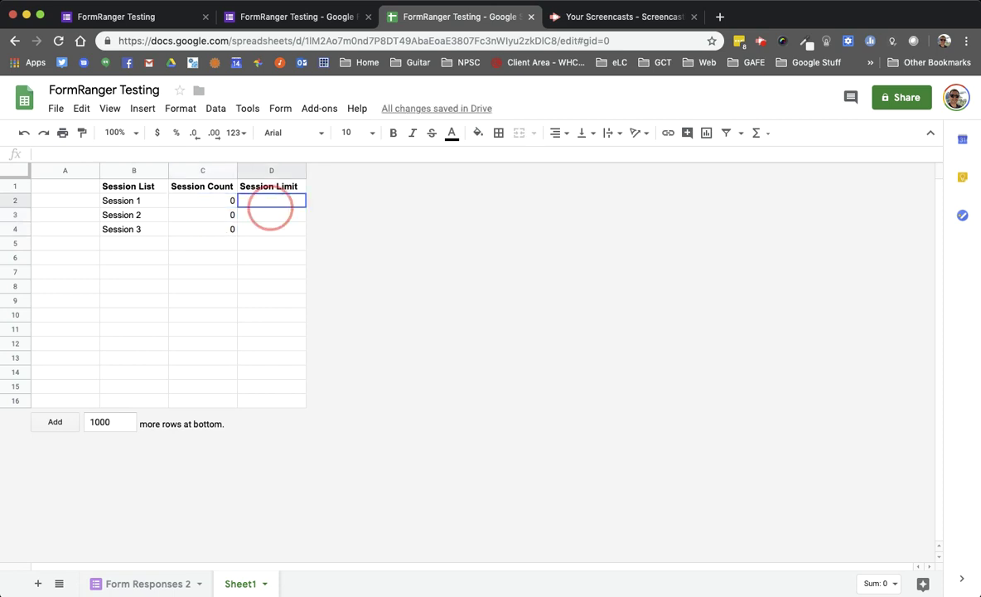
type("25")
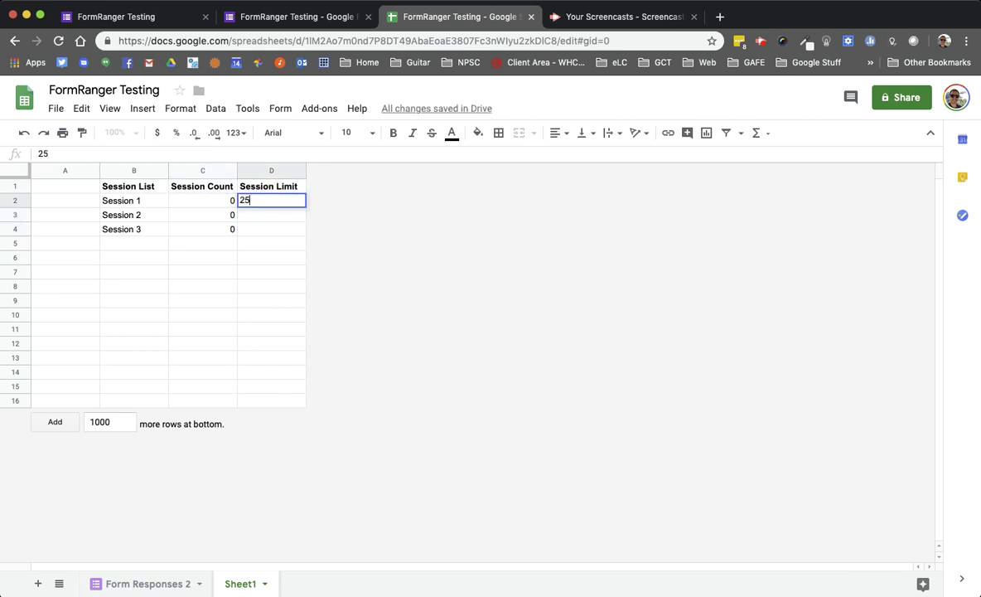
key("Return")
type("25")
key("Return")
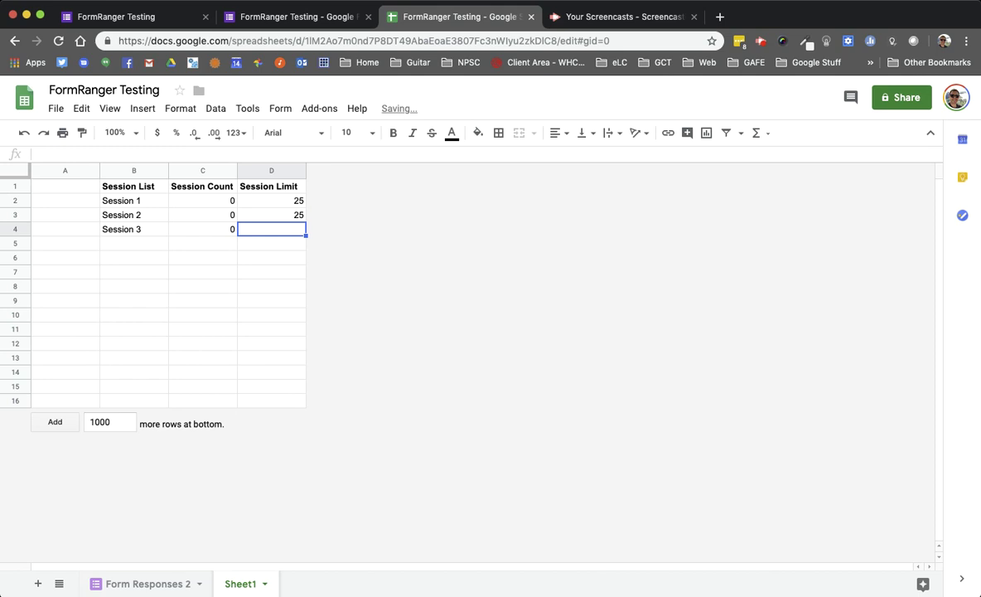
type("25")
key("Return")
Change the session limit of Session 1 in D2 to 1
key("Up")
key("Up")
key("Up")
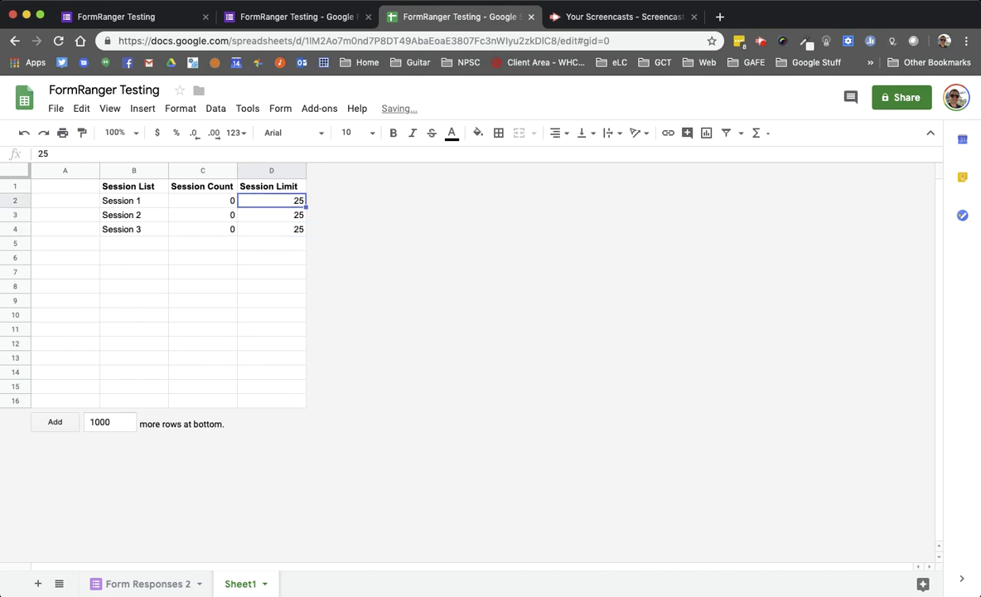
type("1")
key("Return")
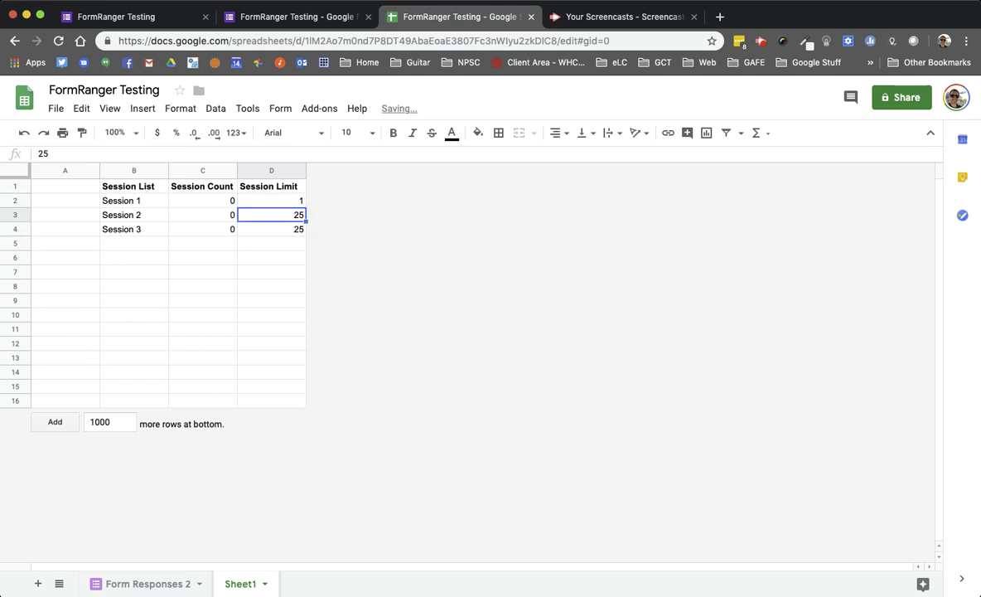
key("Up")
key("Left")
key("Left")
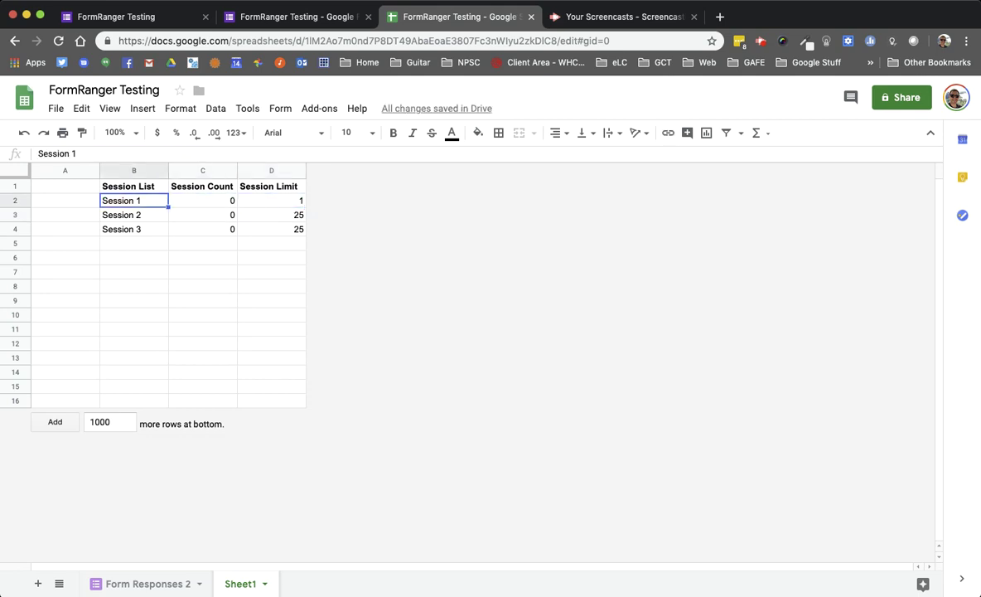
key("Right")
key("Left")
Switch to the live FormRanger Testing form, reload it and submit a response choosing Session 1
key("ctrl+shift+Tab")
key("ctrl+shift+Tab")
key("ctrl+r")
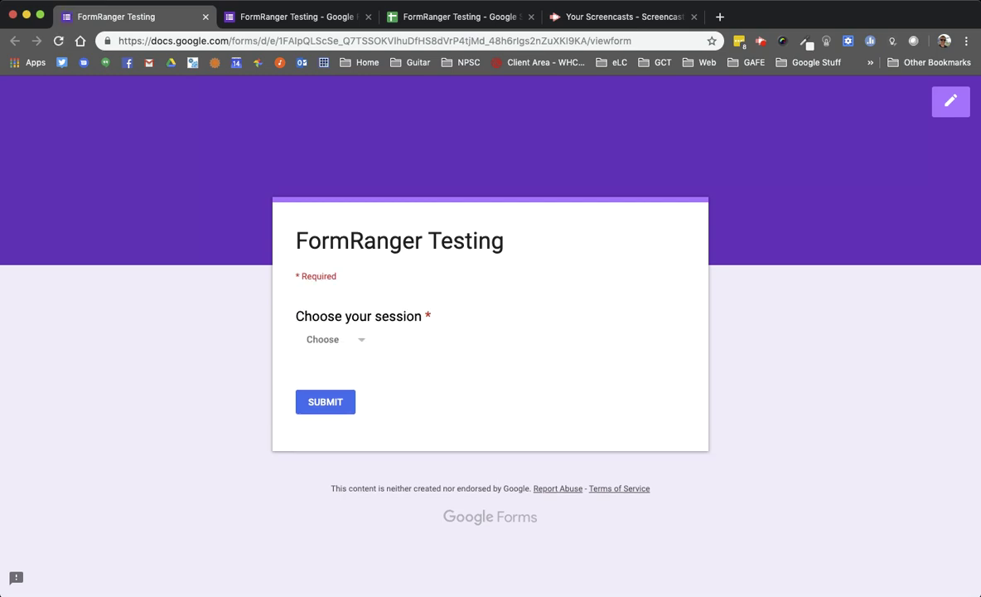
left_click(336, 339)
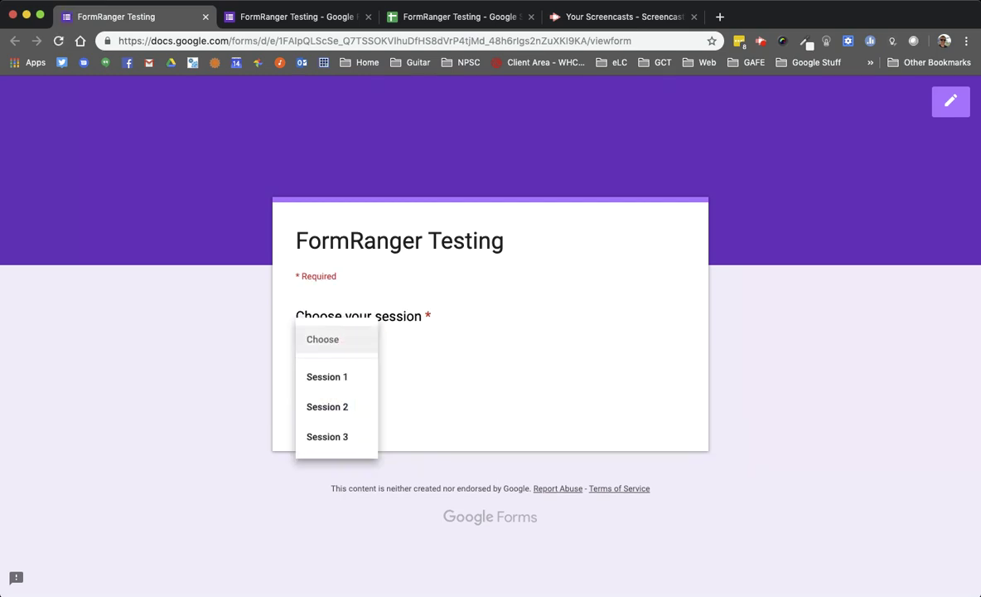
left_click(327, 377)
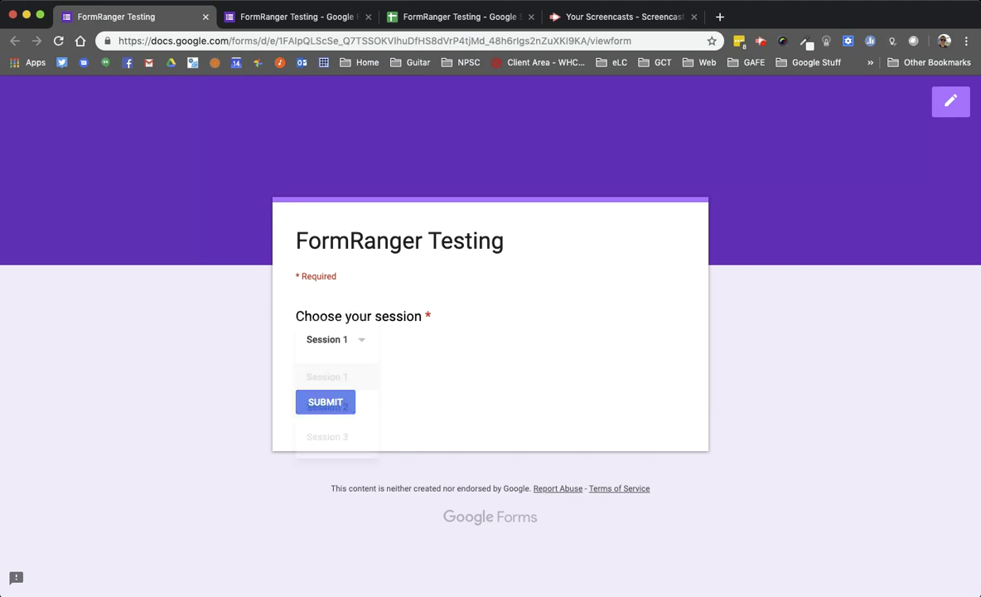
left_click(325, 402)
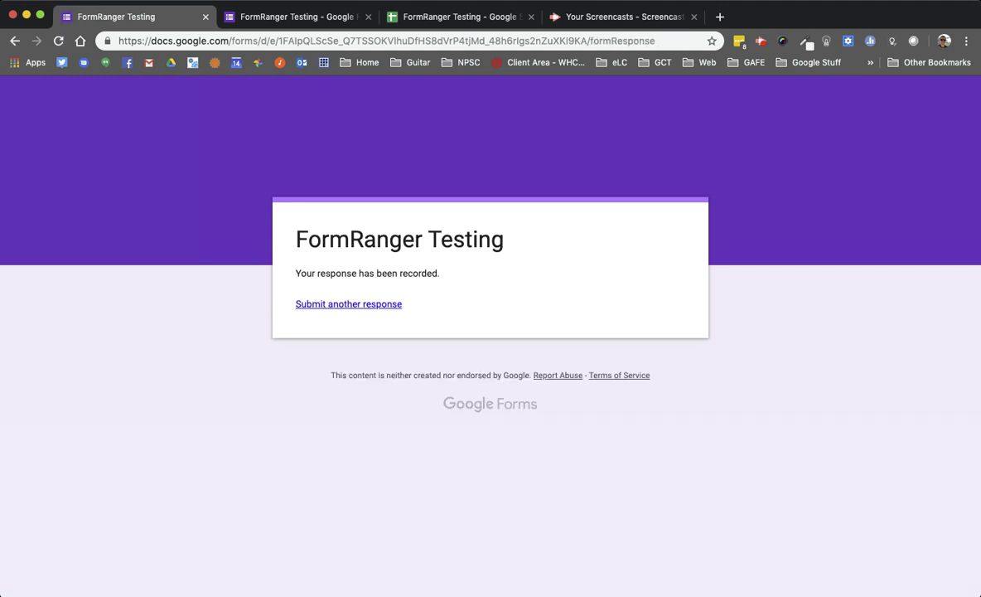
Return to the spreadsheet and compare Session 1's count with its session limit
left_click(460, 17)
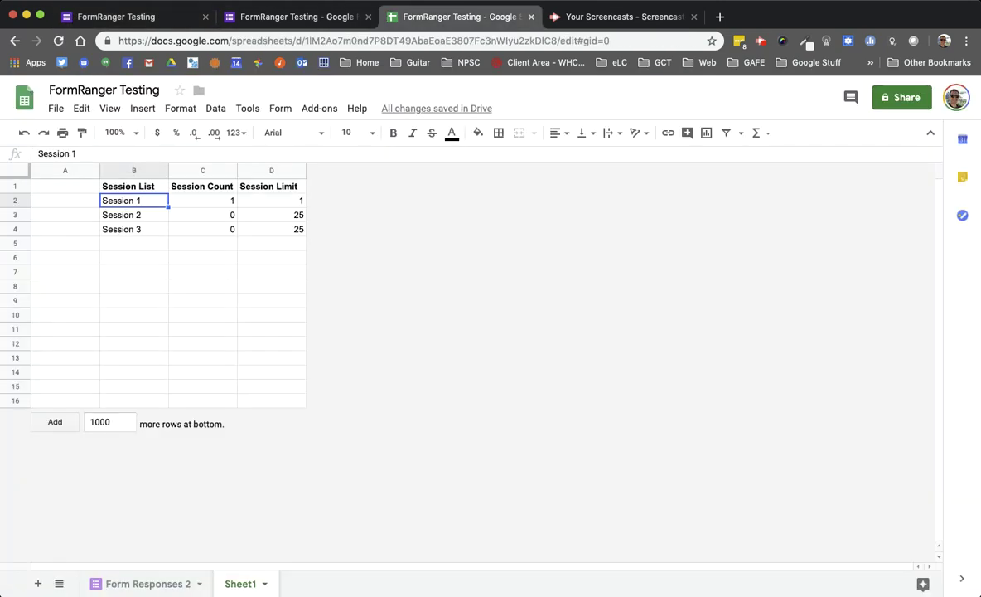
left_click(201, 189)
key("Down")
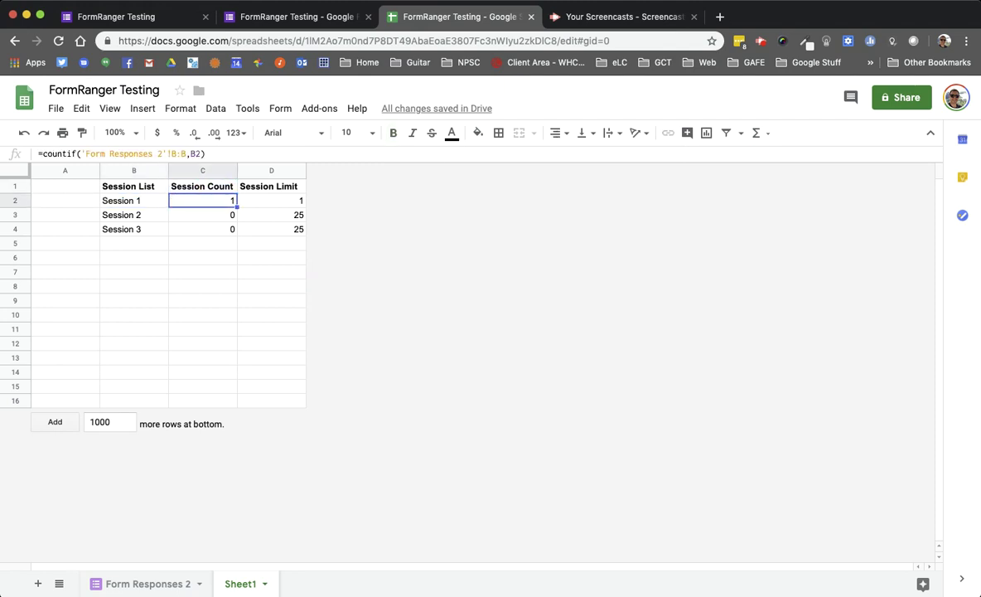
key("Right")
key("Left")
key("Right")
key("Left")
key("Right")
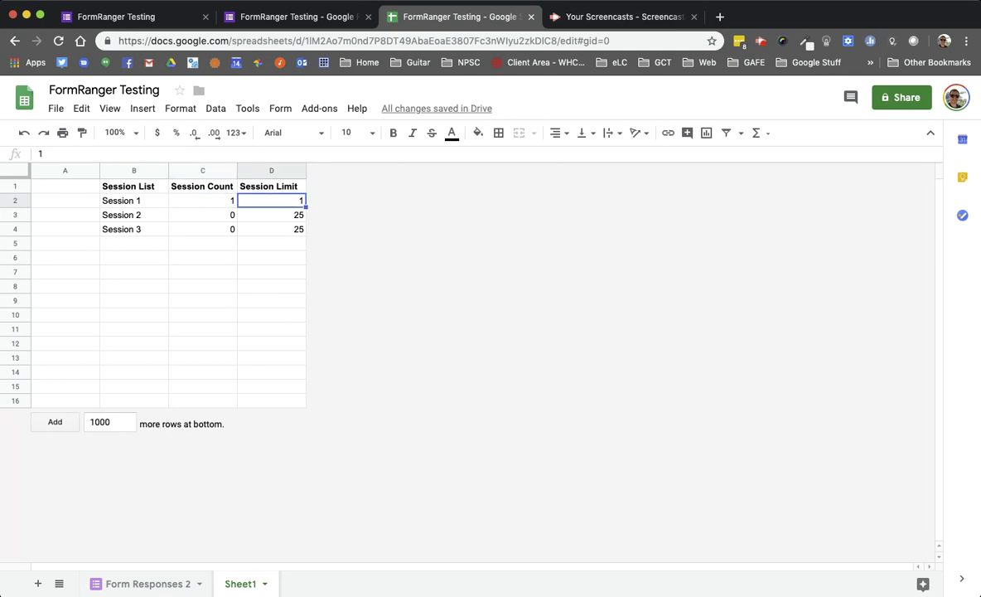
key("Left")
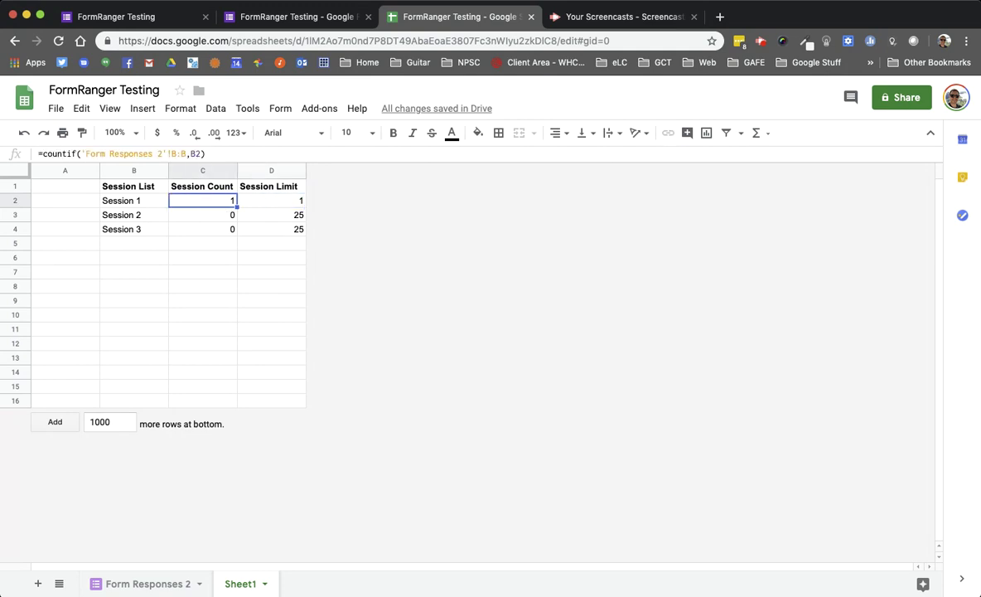
Add the header "Revised Session List" in A1 and fit column A's width to the text
key("Left")
key("Left")
key("Up")
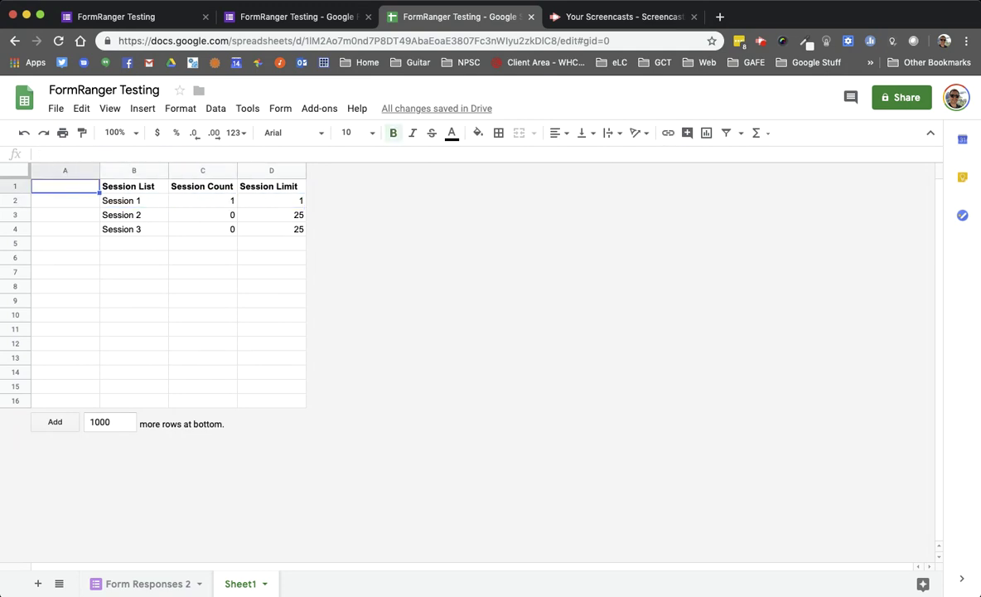
type("Revised S")
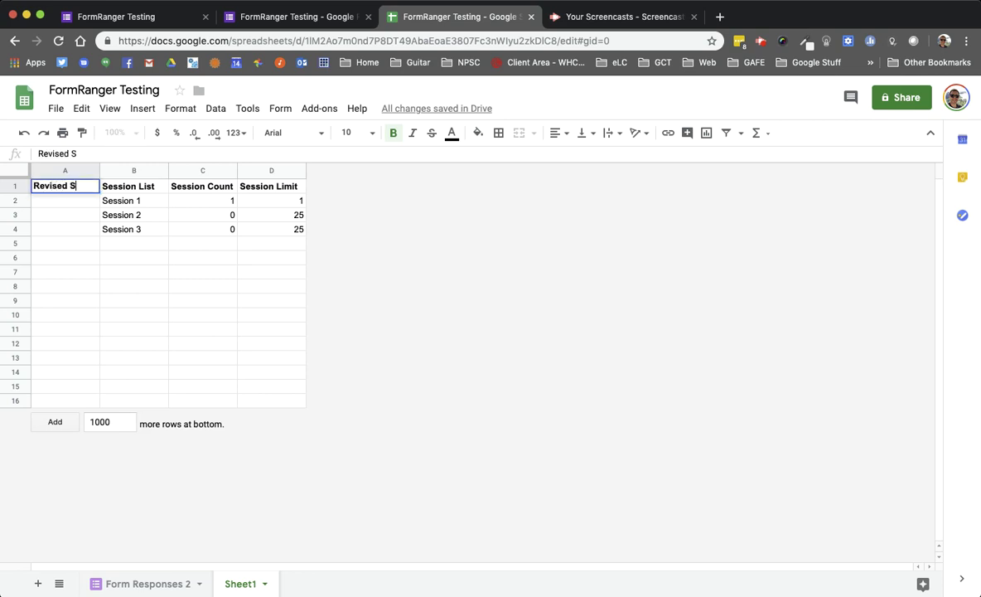
type("ession List")
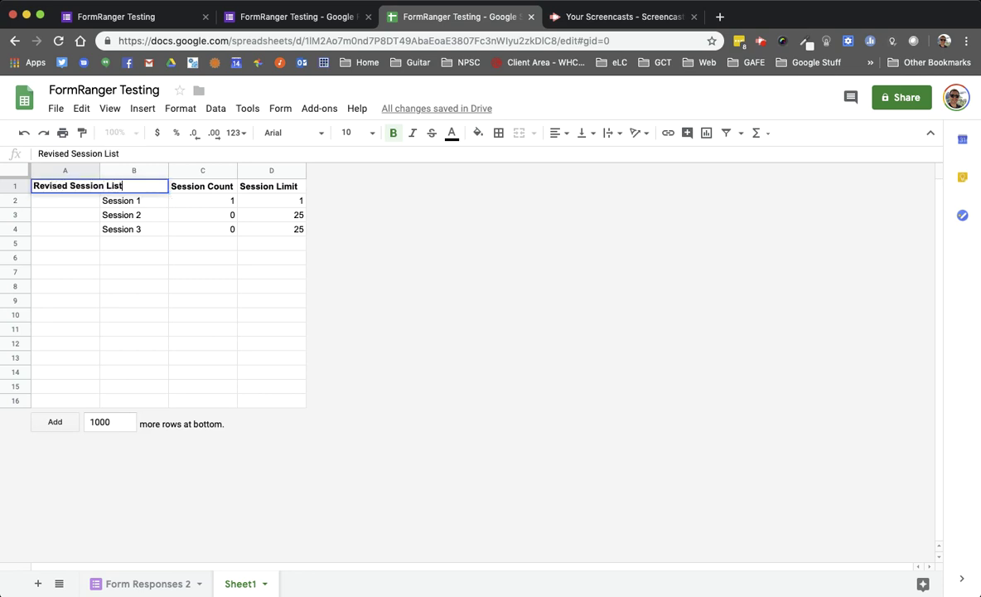
key("Return")
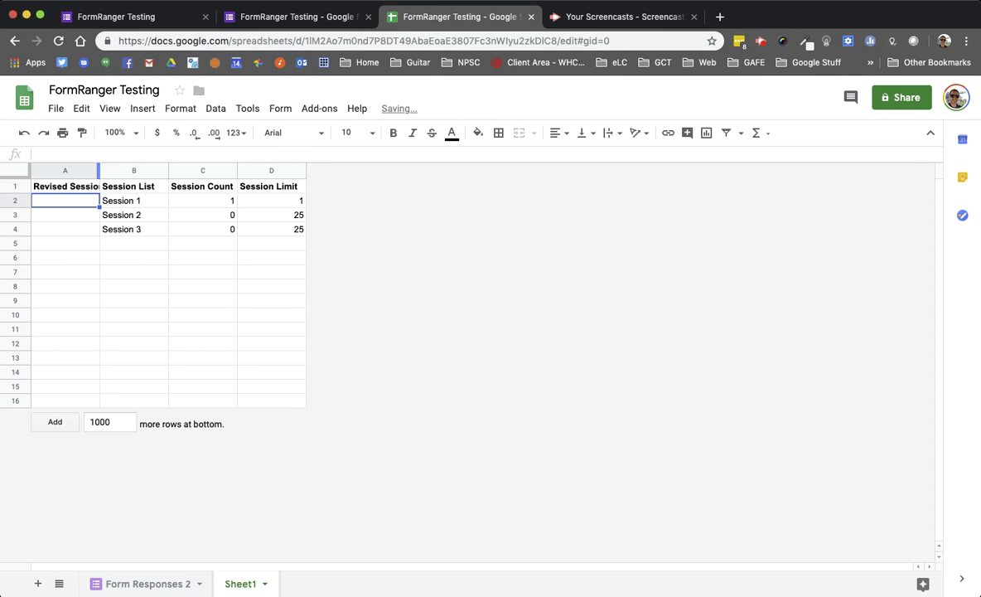
double_click(99, 170)
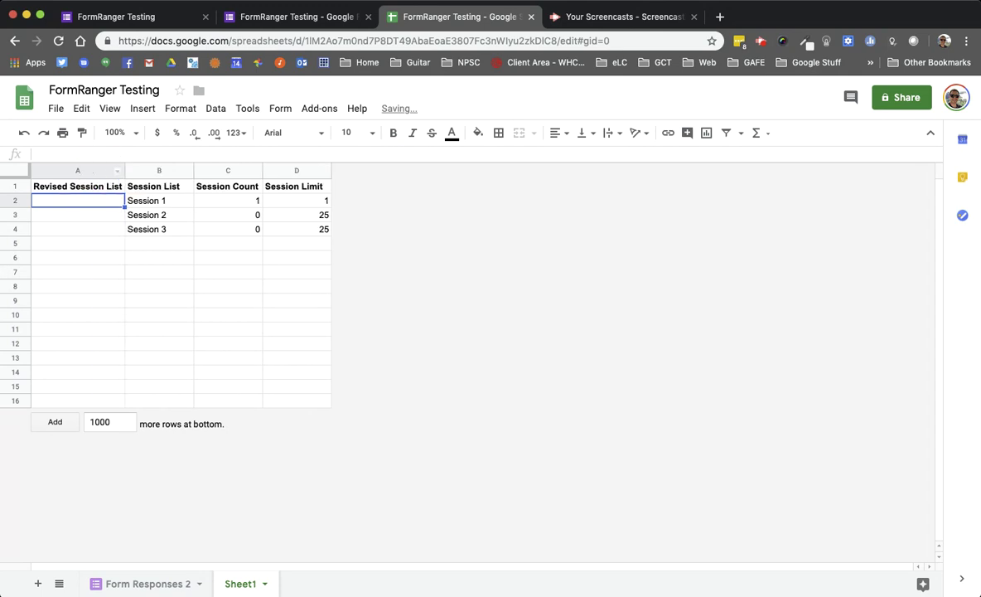
Enter the formula =if(C2<D2,B2,"") in A2 under Revised Session List
type("=if(")
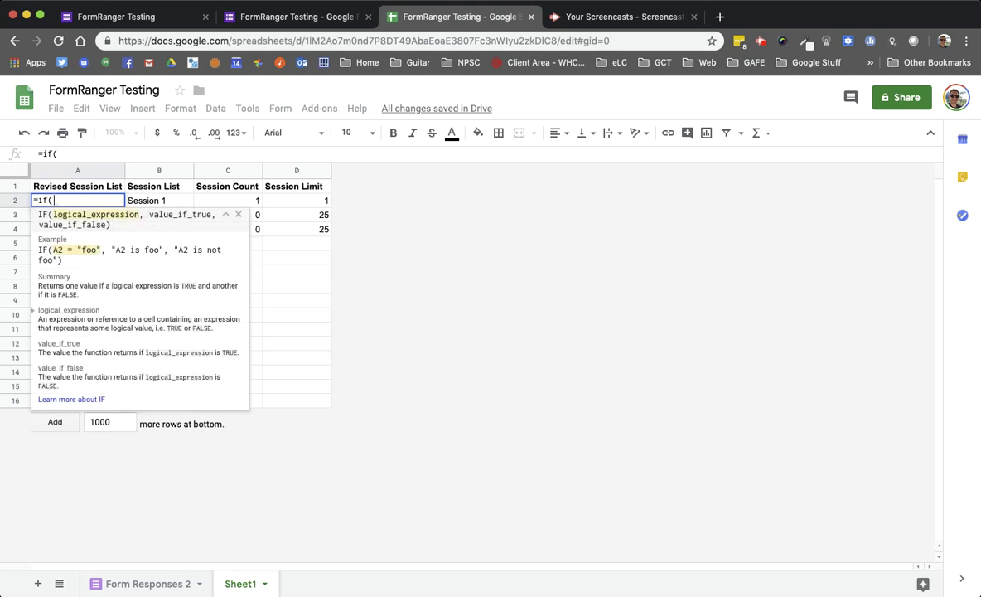
left_click(228, 200)
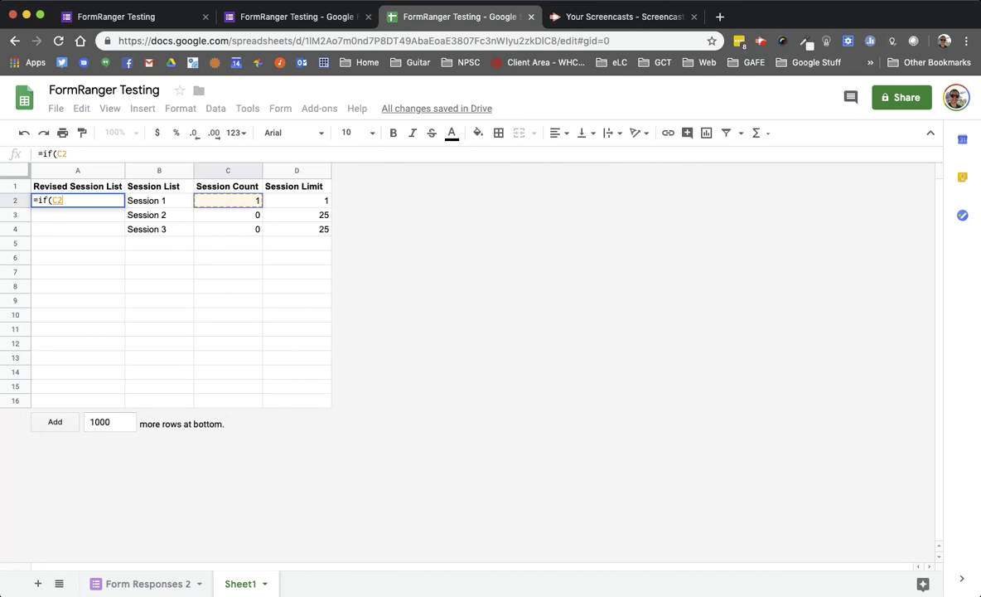
type("<")
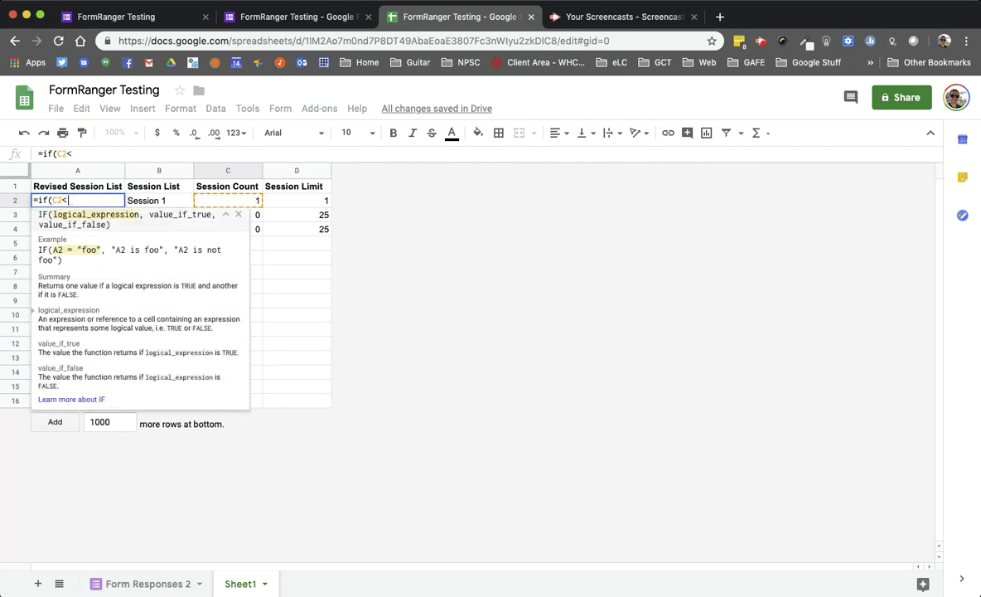
left_click(307, 202)
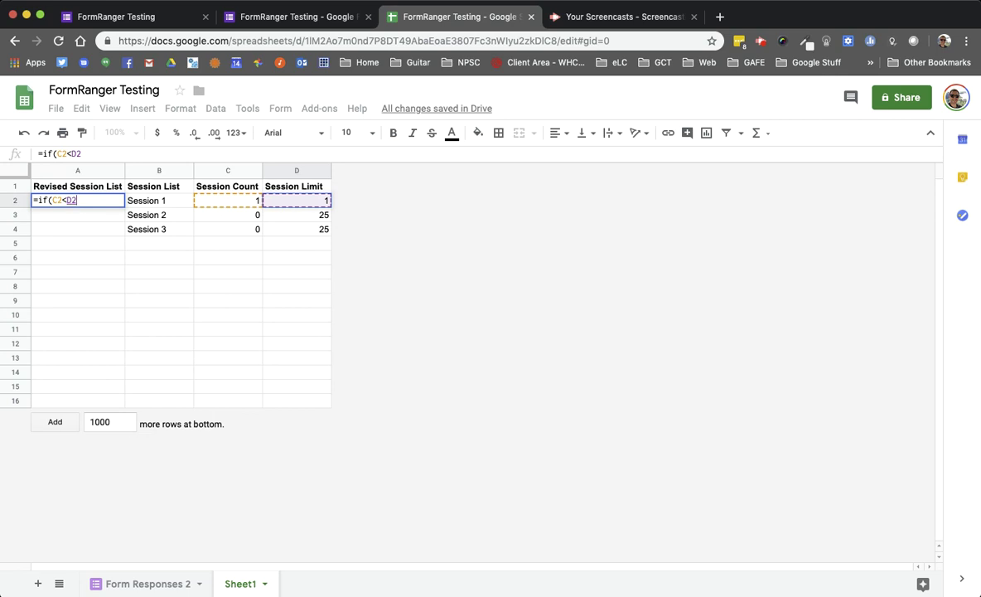
type(",")
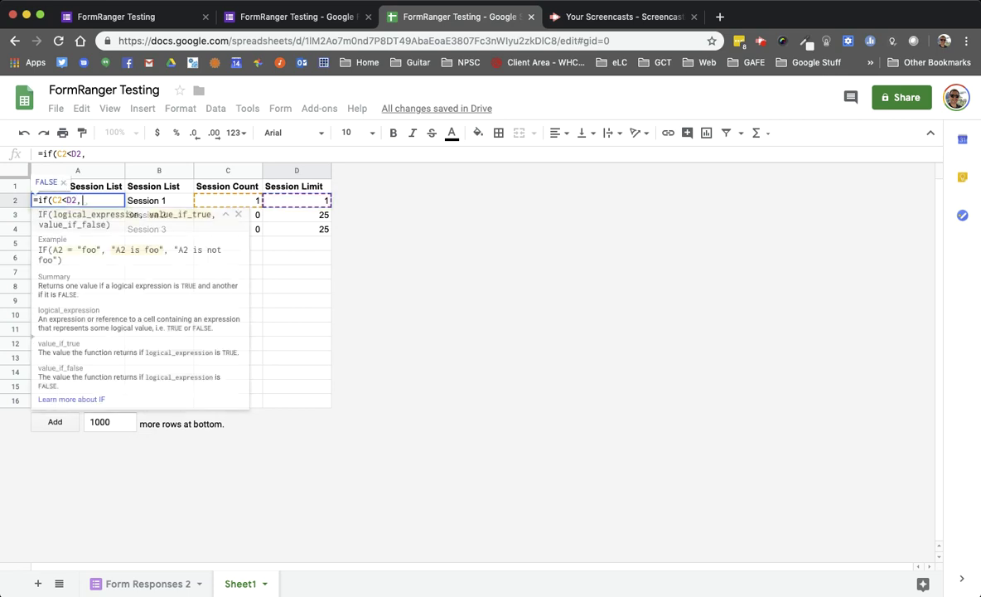
left_click(170, 201)
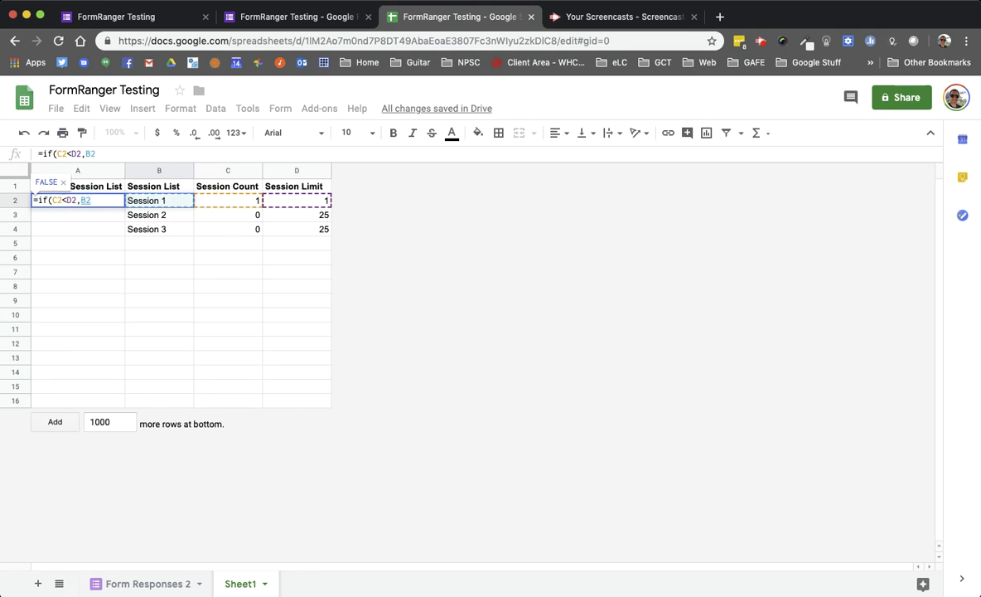
type(",")
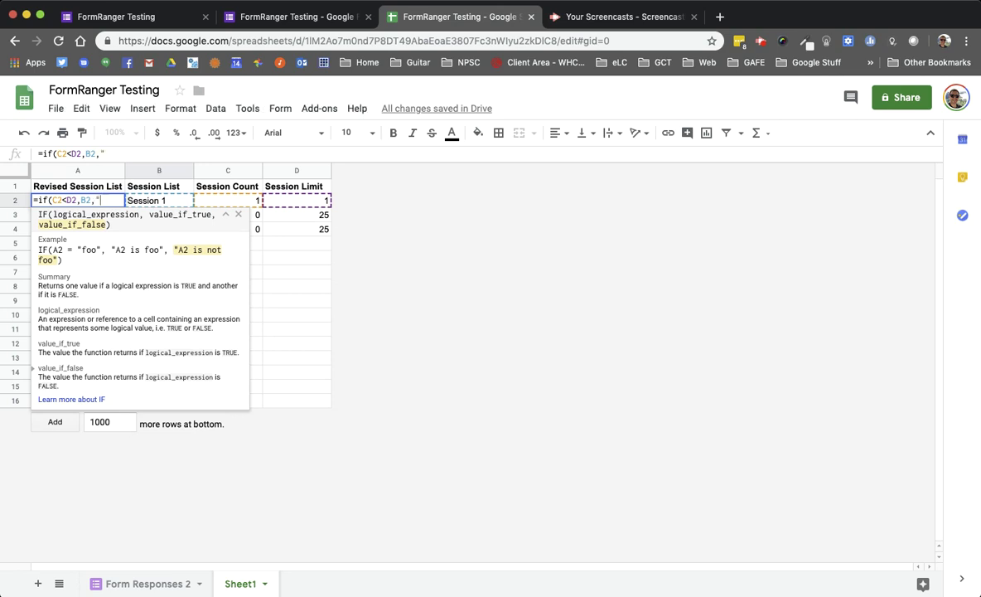
type("\"\")")
key("Return")
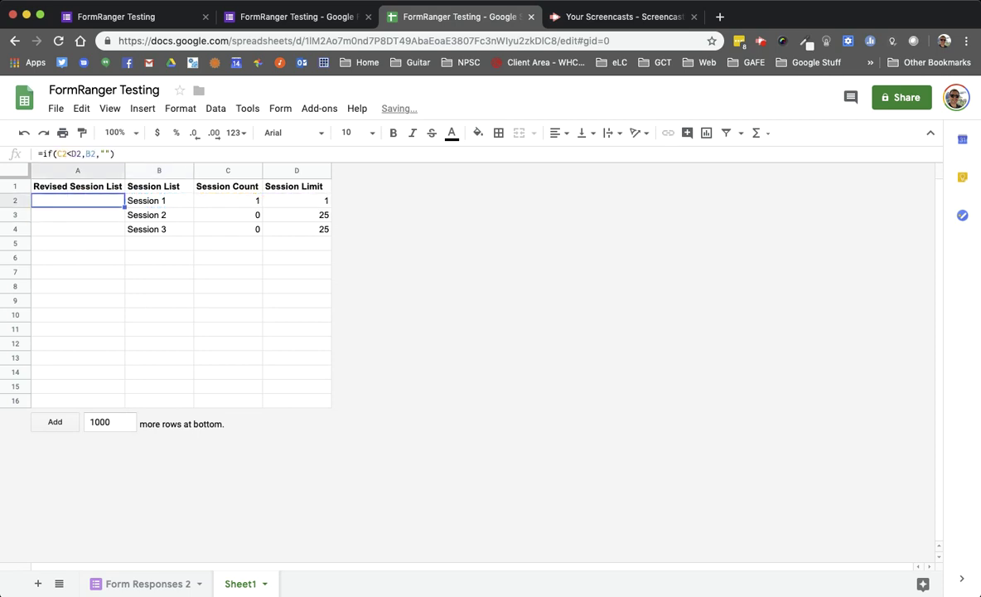
Fill the A2 formula down to A4 and check the formulas in A2 and A3
left_click_drag(125, 207, 121, 229)
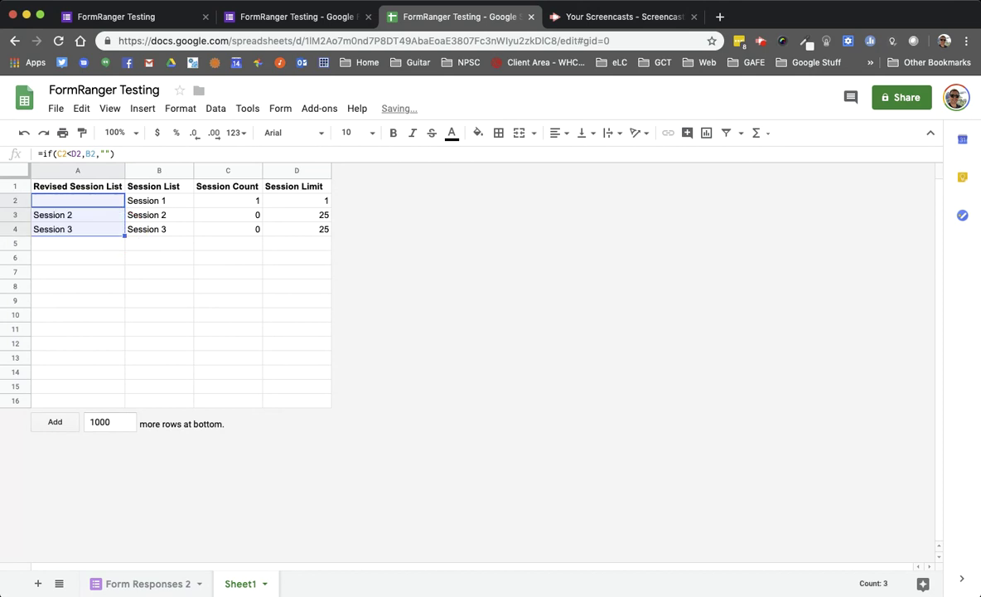
left_click(105, 214)
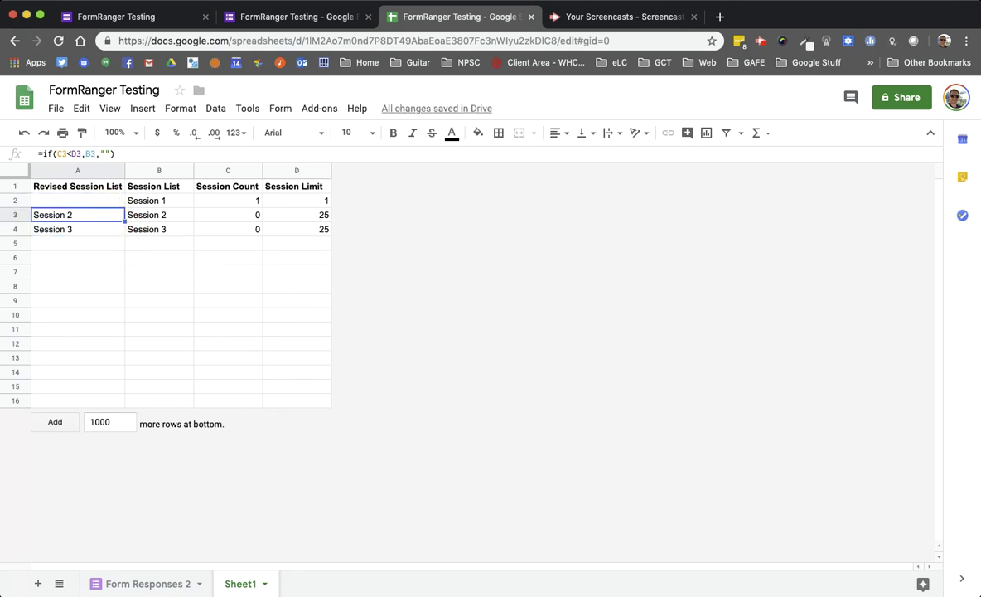
left_click(79, 201)
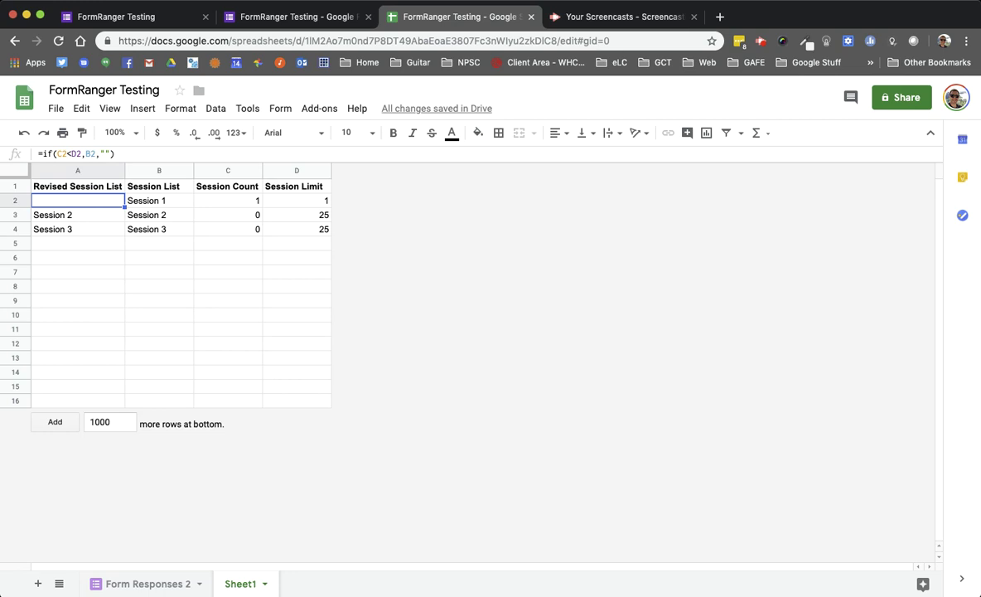
left_click(143, 201)
left_click(90, 201)
left_click(75, 215)
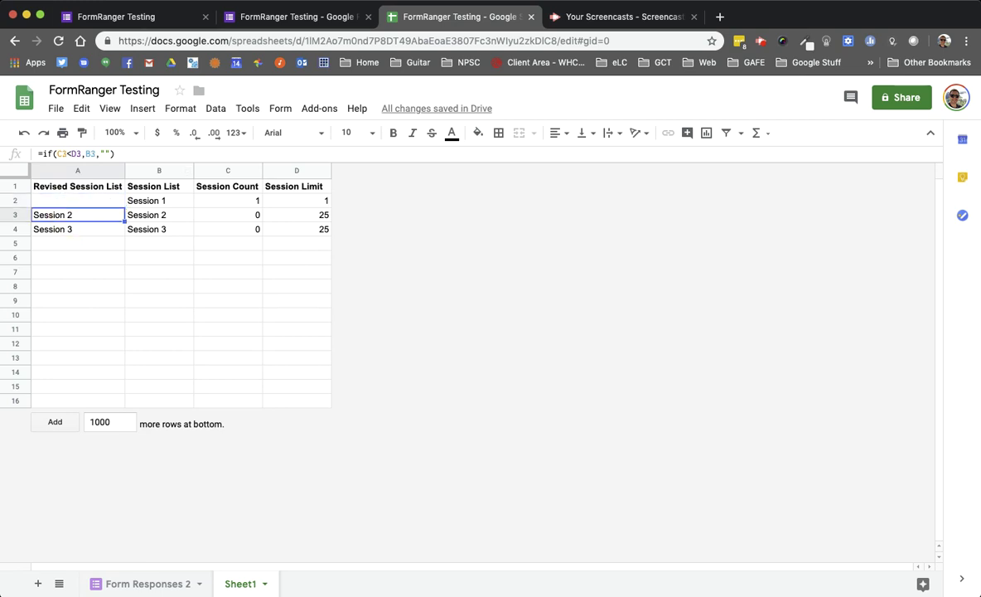
Switch to the form editor, show the form's questions and start the formRanger add-on
left_click(274, 17)
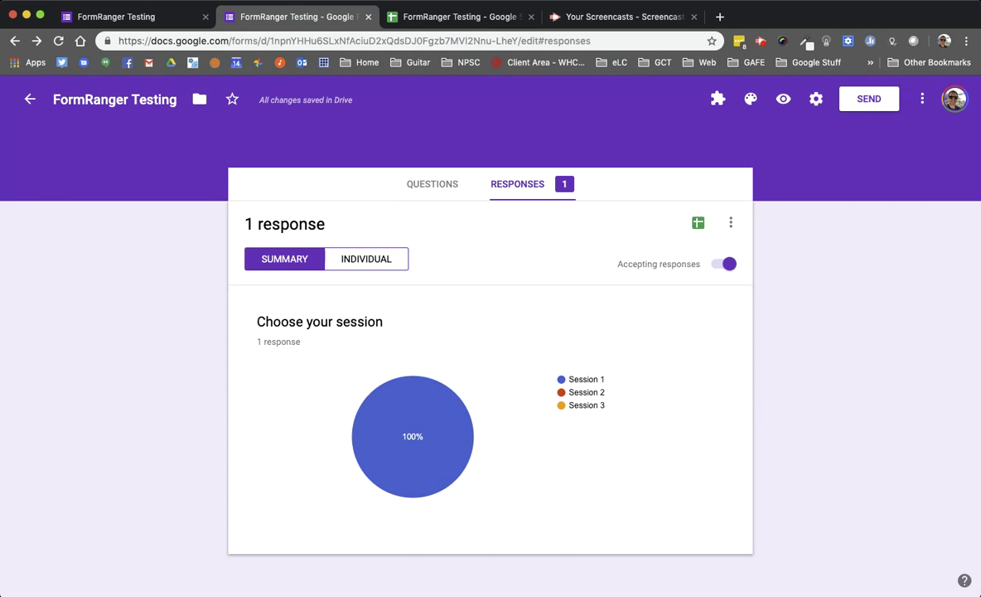
left_click(423, 185)
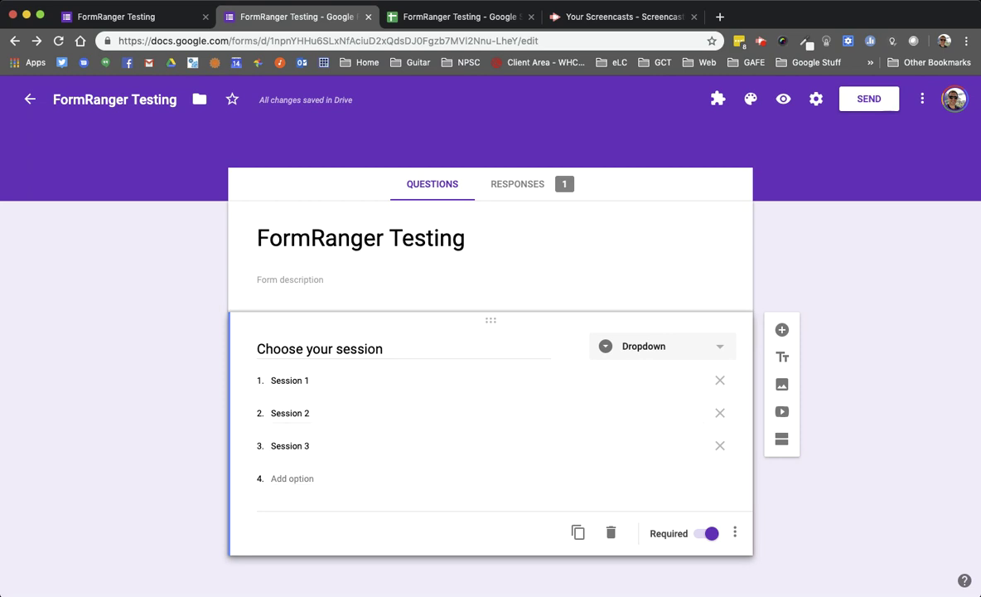
left_click(718, 98)
left_click(720, 140)
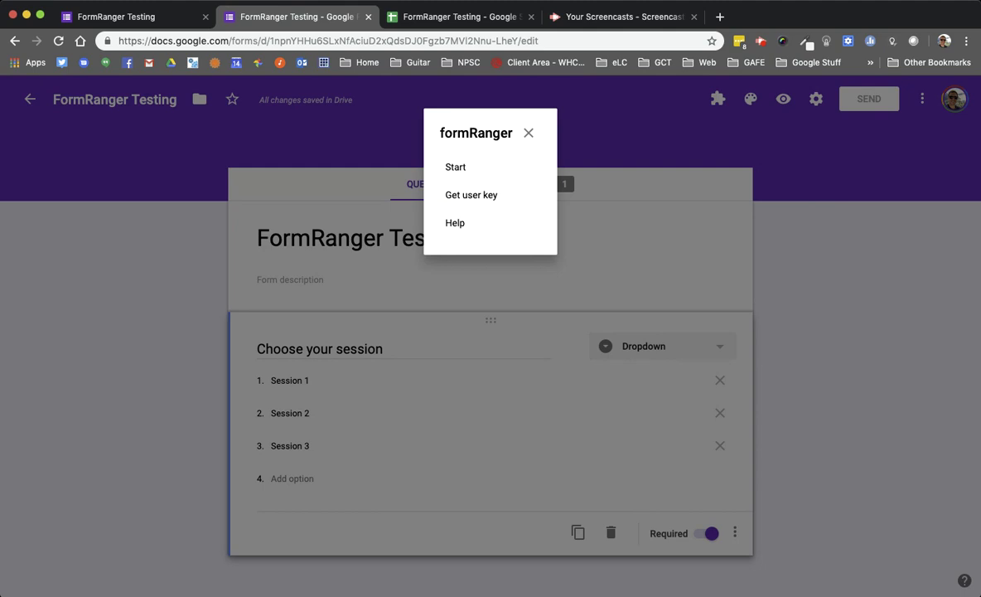
left_click(455, 167)
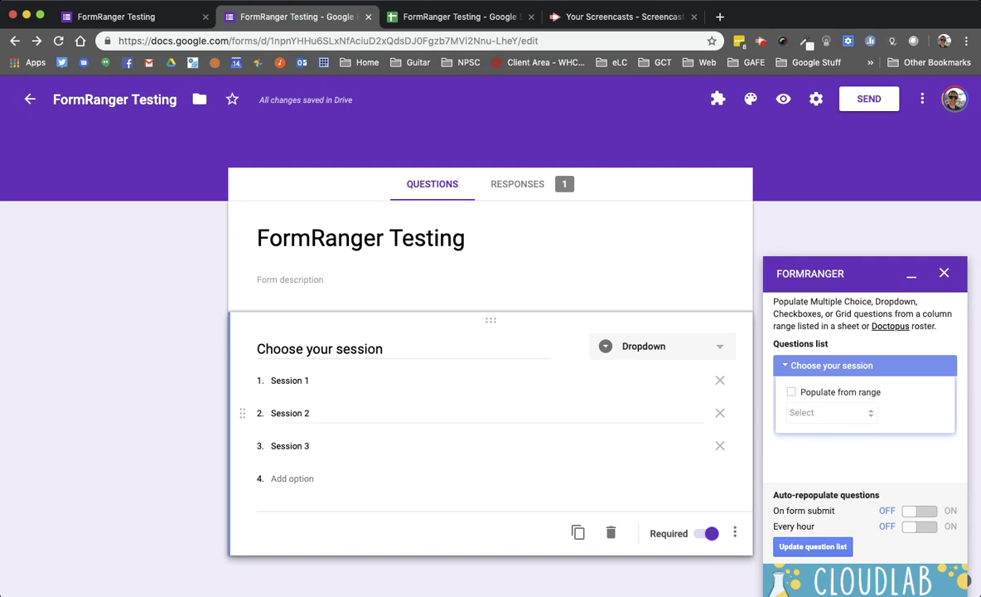
Enable populating the "Choose your session" question from a range and add a new range from the FormRanger Testing spreadsheet
left_click(792, 391)
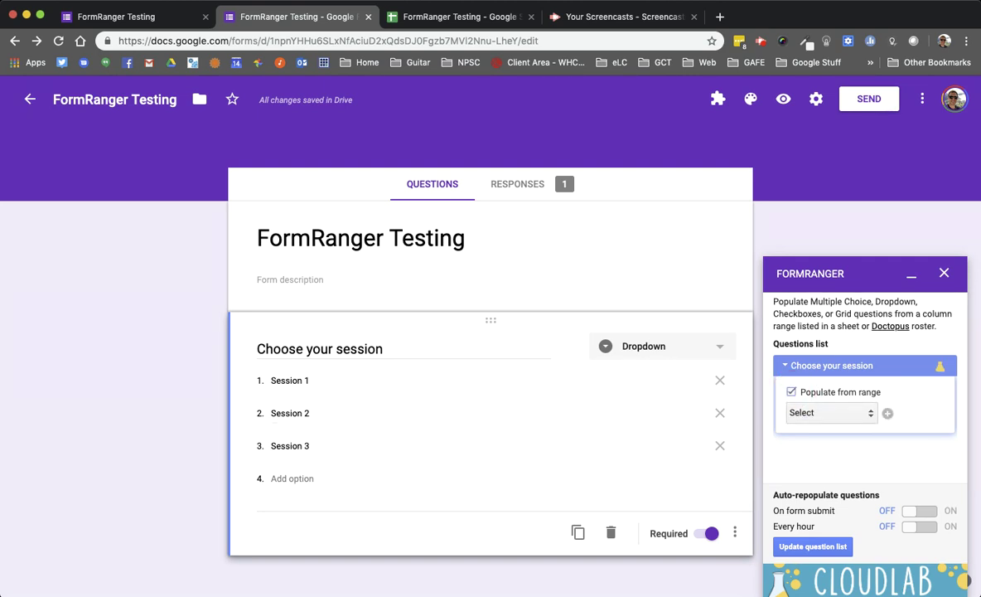
left_click(844, 412)
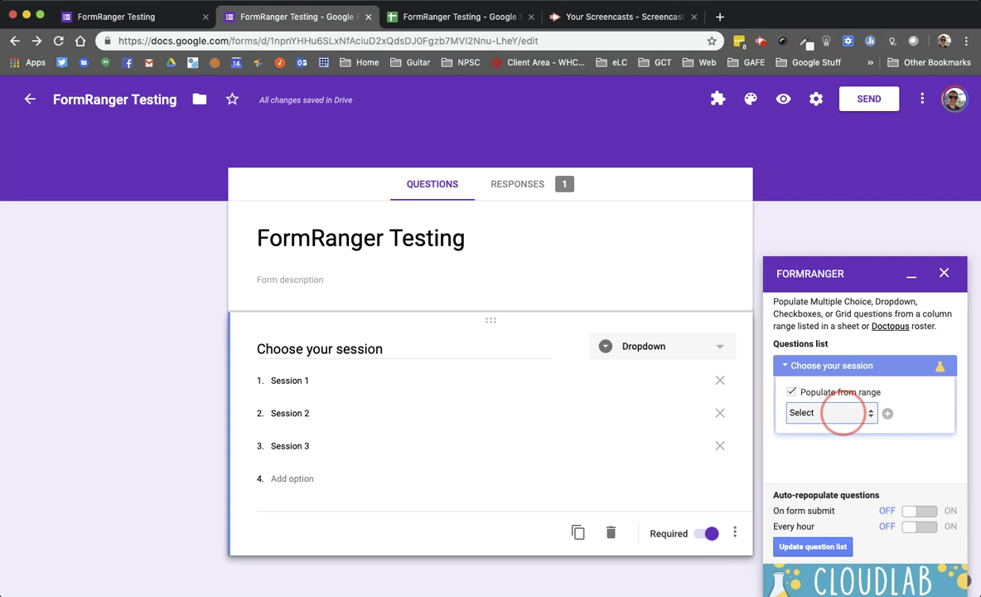
left_click(887, 412)
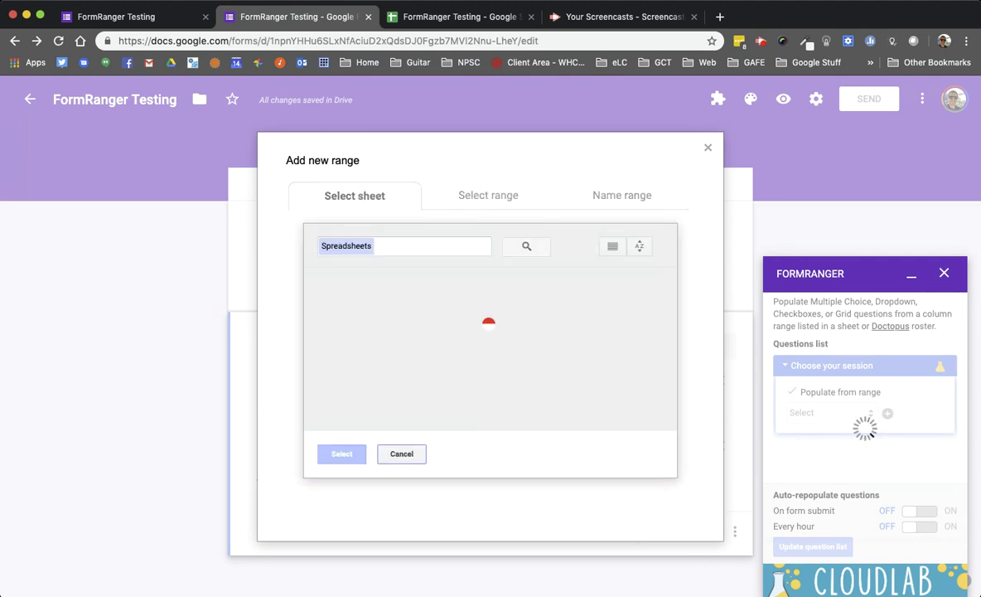
left_click(350, 335)
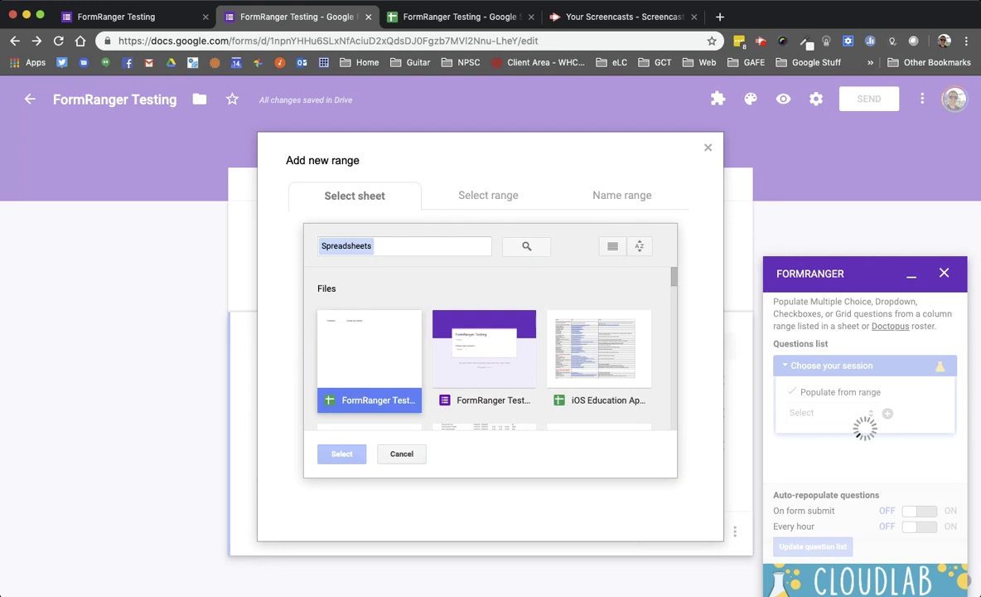
left_click(341, 453)
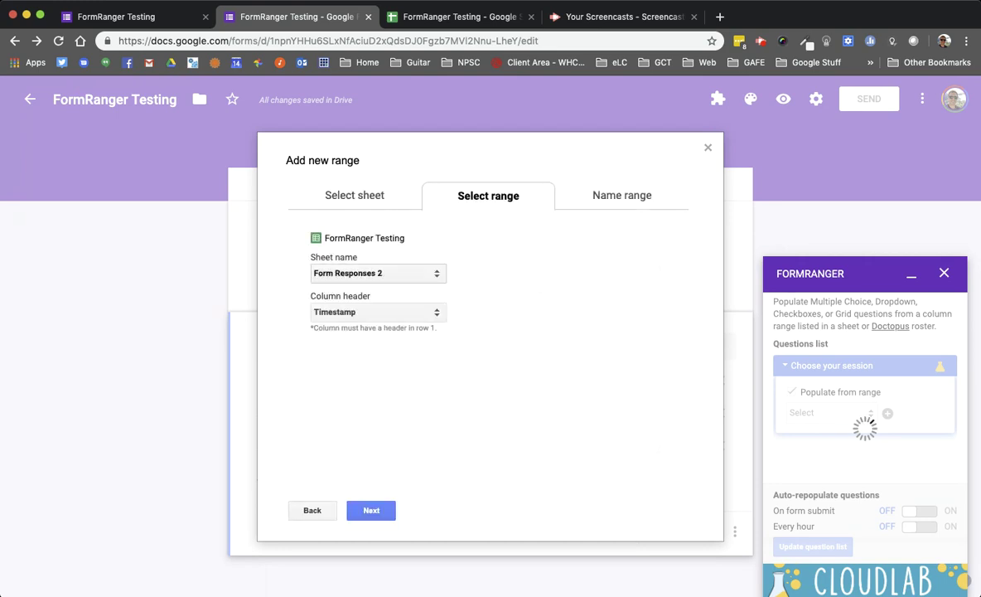
Use Sheet1's Revised Session List column as the range, checking the column headers in the spreadsheet before accepting it
left_click(429, 275)
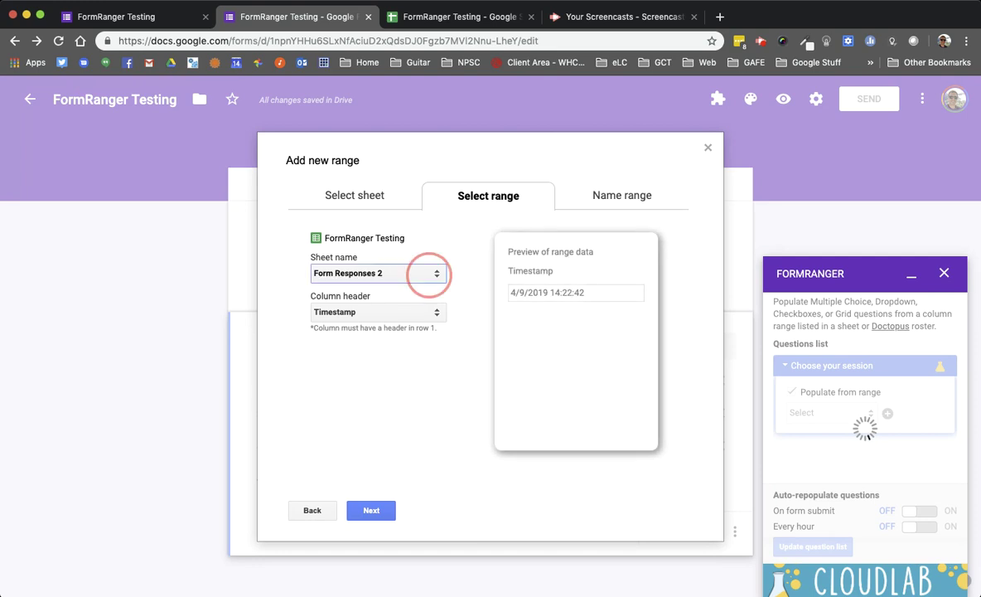
left_click(423, 287)
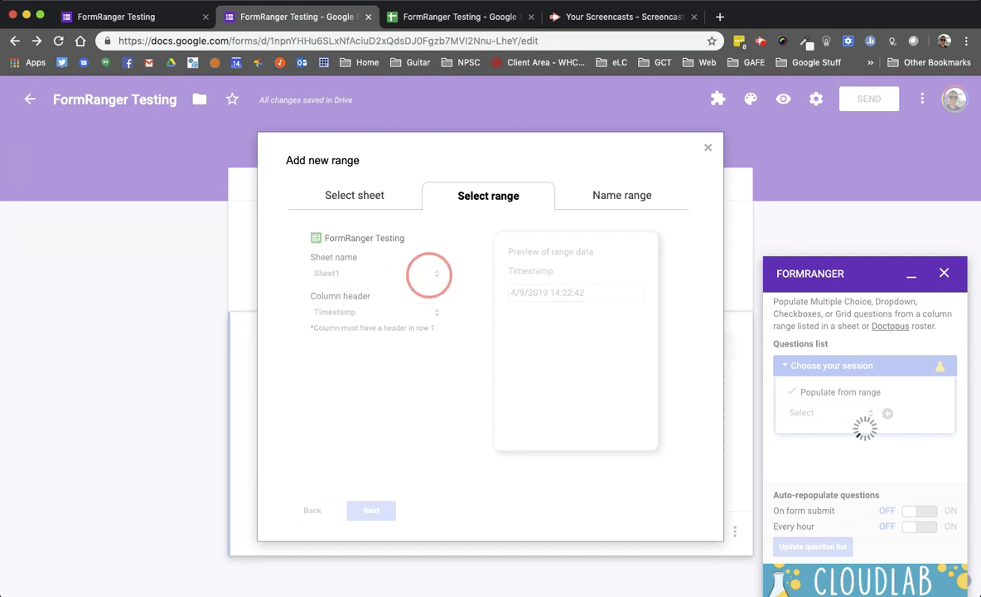
left_click(460, 16)
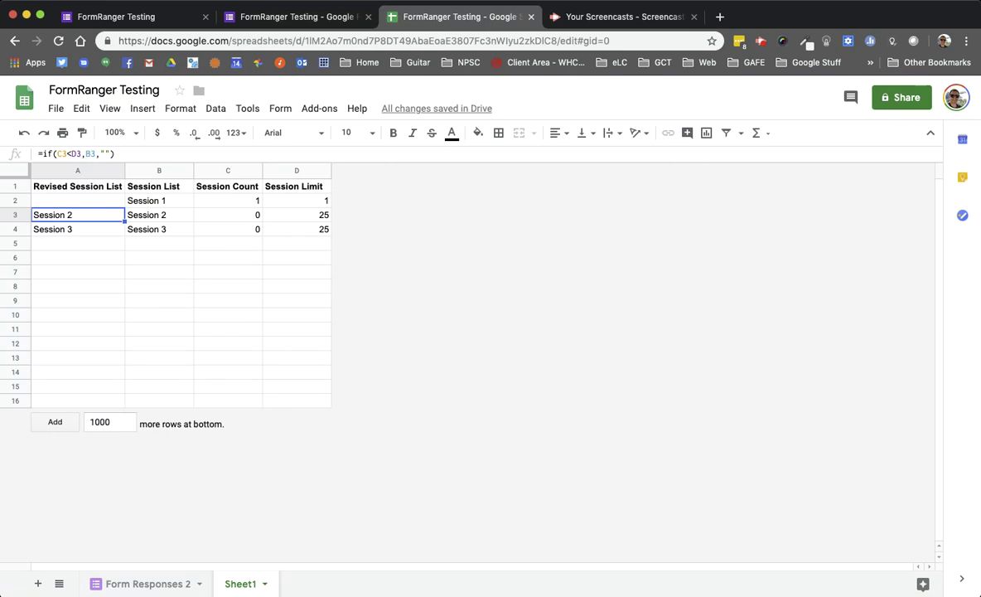
left_click(294, 17)
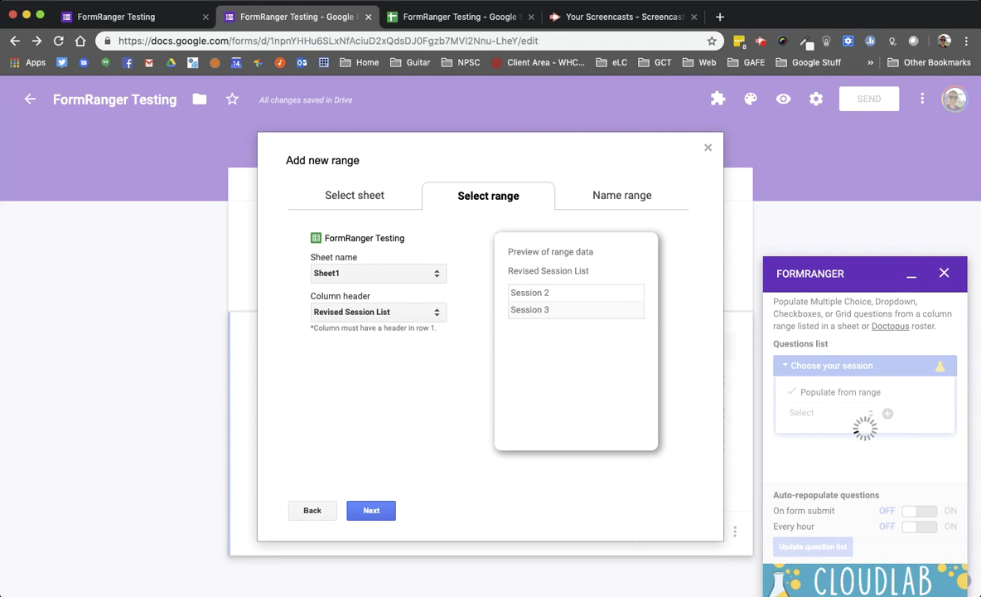
left_click(371, 510)
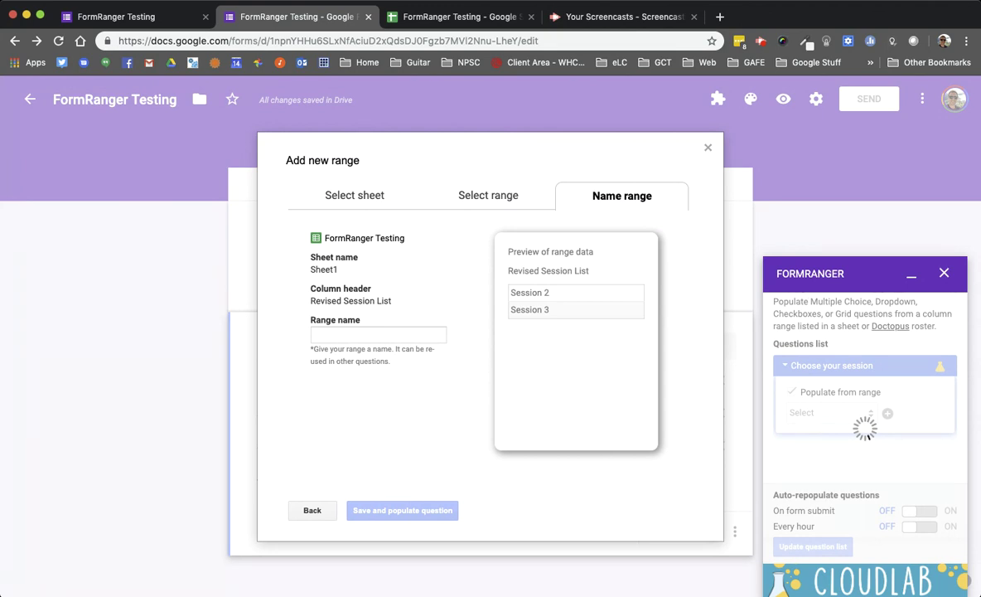
Save the range as "Revised SEssion List" to populate the question and turn on auto-repopulation on form submit
left_click(378, 334)
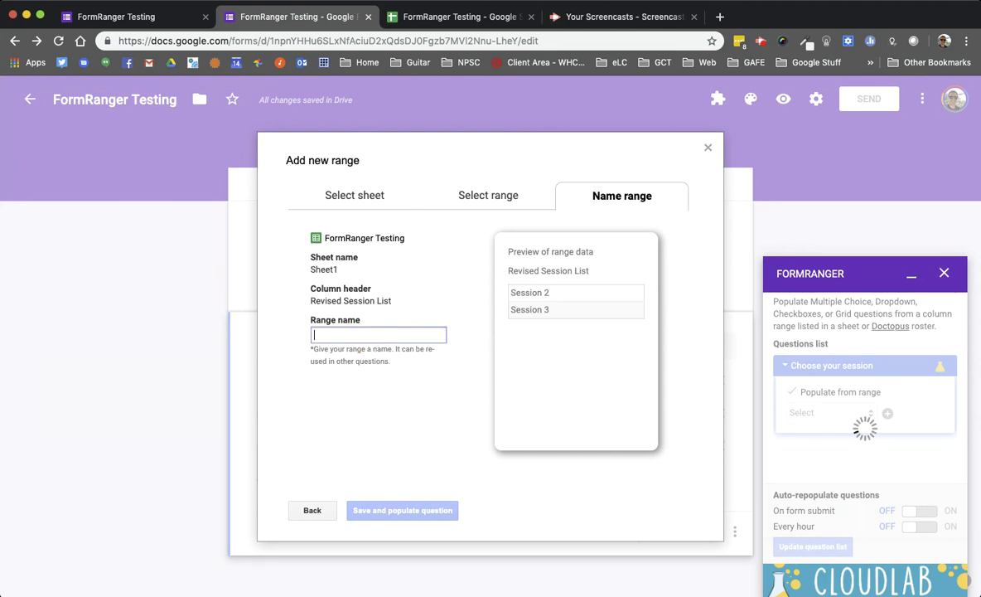
type("Revised SEssion ")
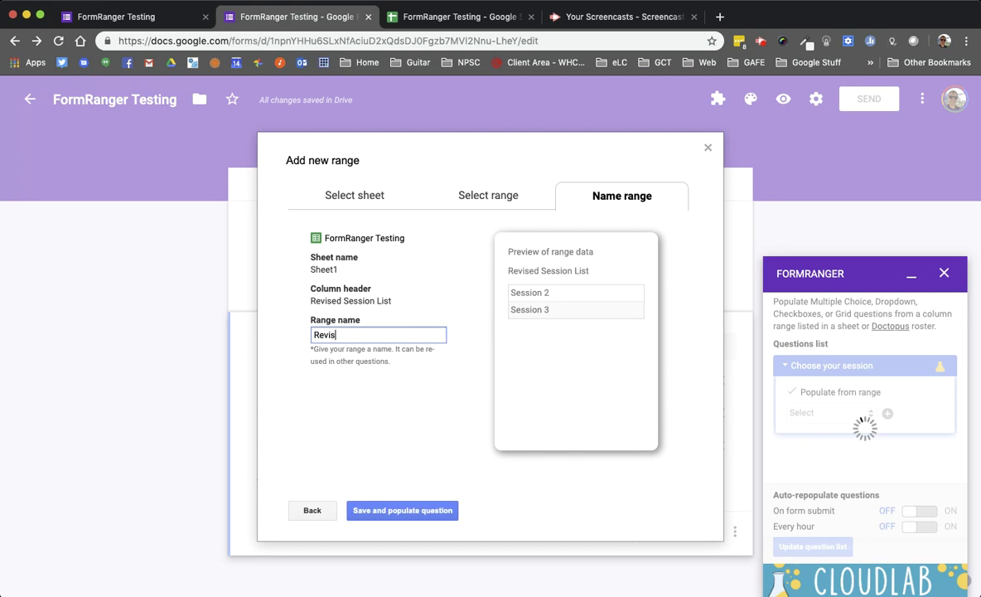
type("List")
key("Return")
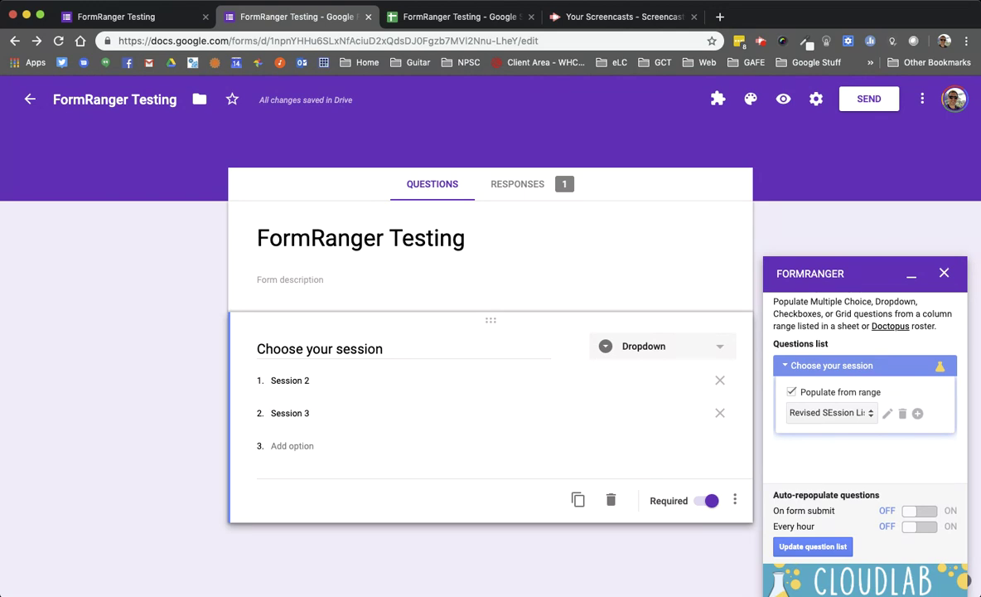
left_click(920, 511)
left_click_drag(775, 494, 878, 495)
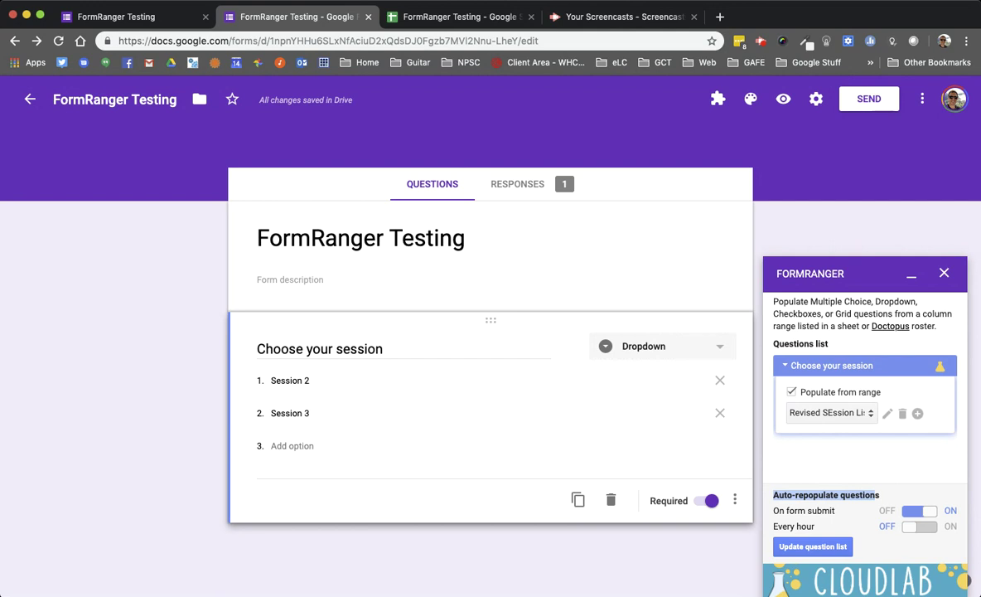
Switch to the spreadsheet and set the session limit of Session 2 in D3 to 1
left_click(462, 16)
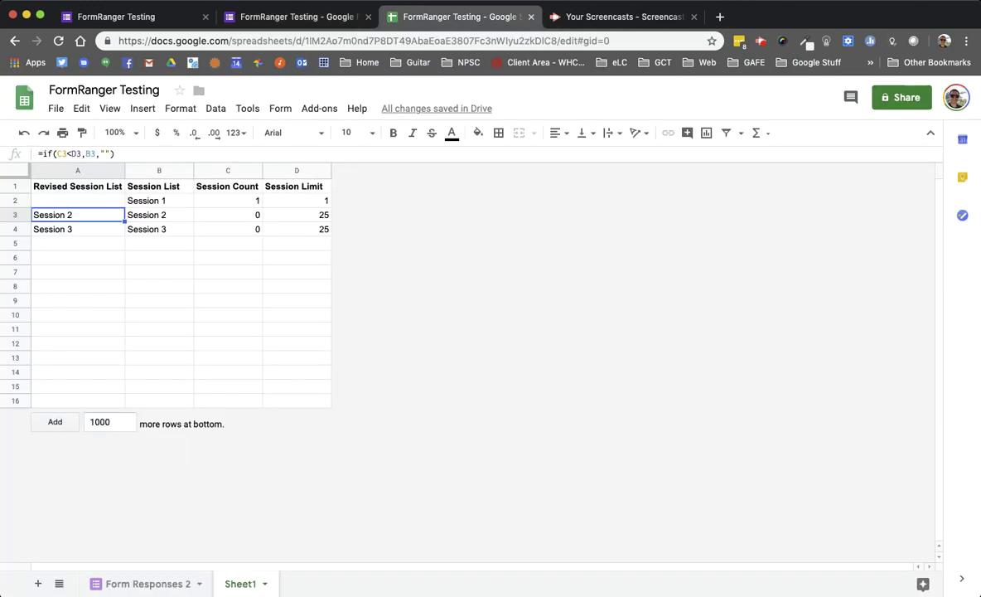
left_click(296, 215)
type("1")
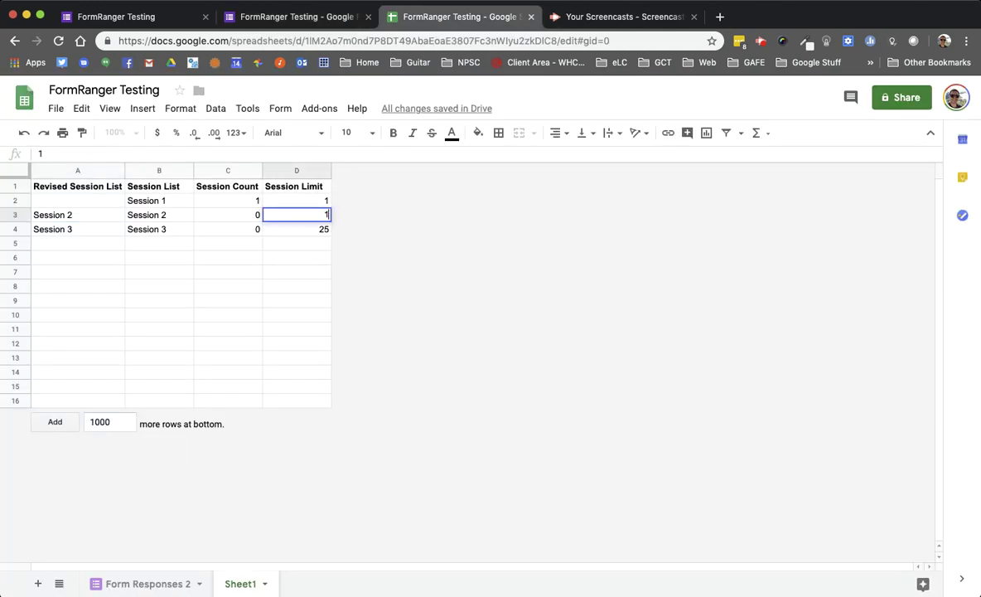
key("Left")
Switch to the live FormRanger Testing form and submit another response with Session 2 as the chosen session
left_click(157, 16)
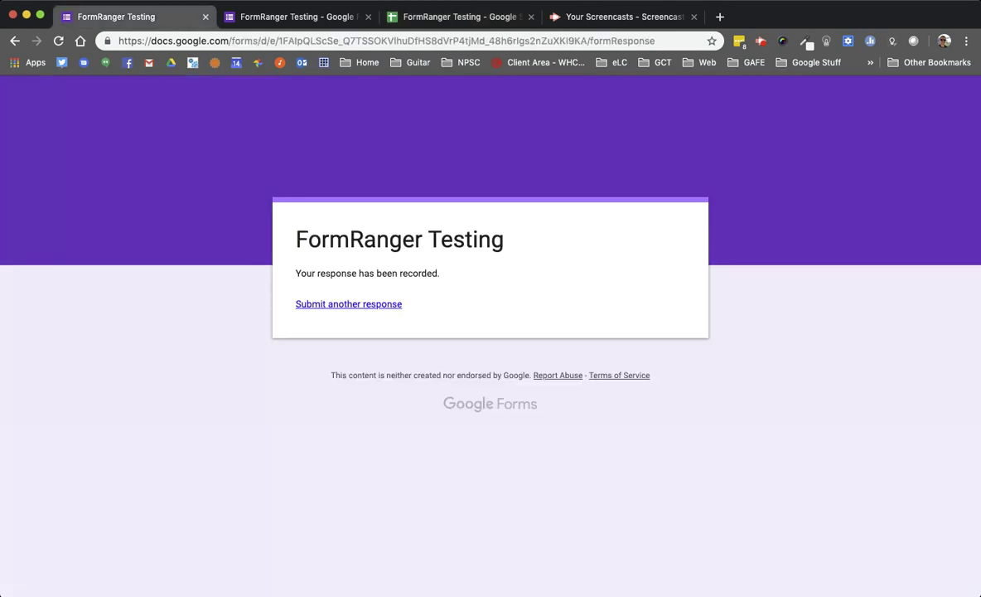
left_click(349, 304)
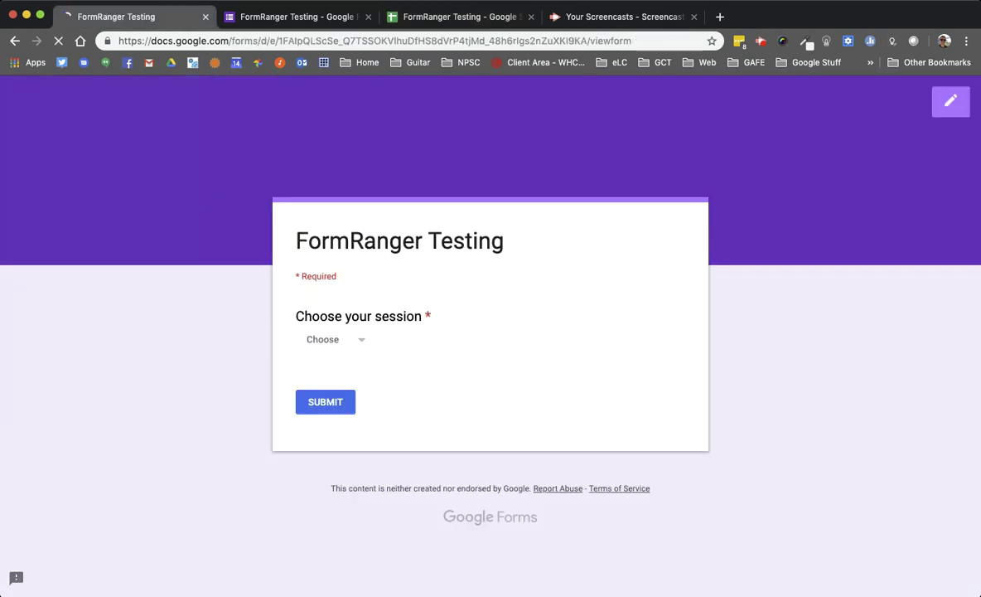
left_click(343, 342)
left_click(331, 377)
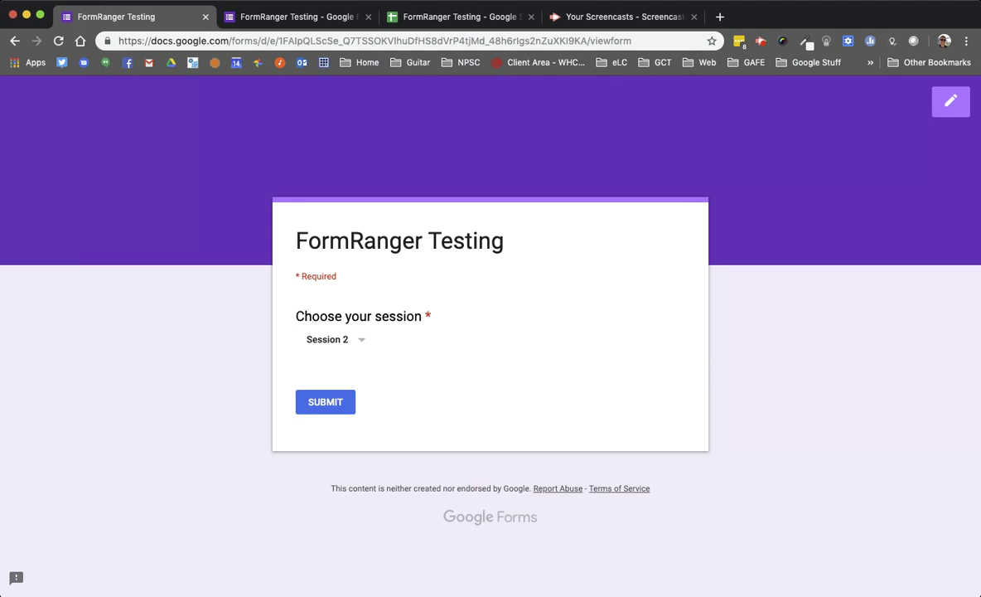
left_click(324, 401)
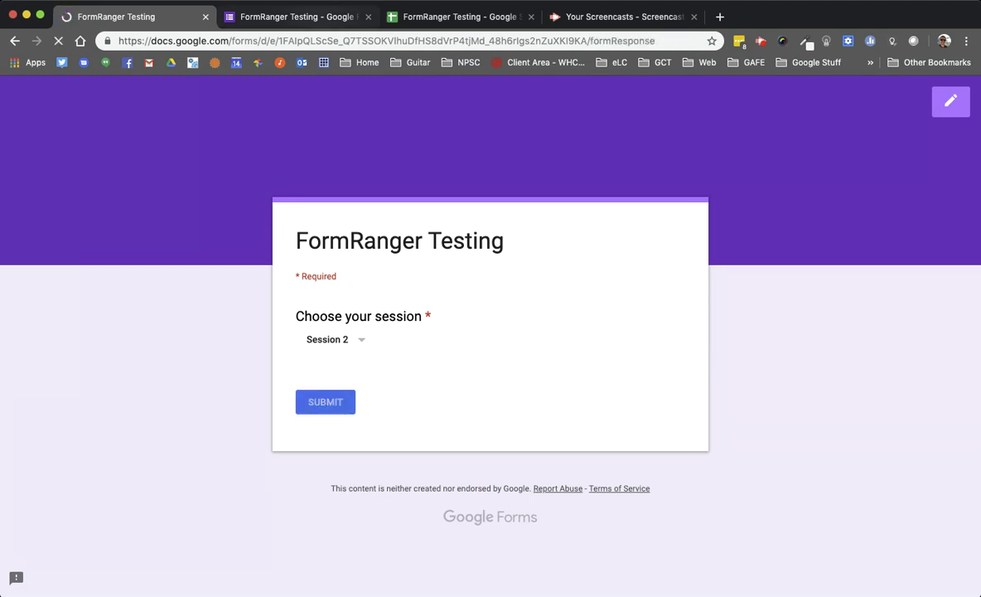
Check the session choices in the form editor and in a new blank response, comparing them with the spreadsheet's Revised Session List
key("ctrl+2")
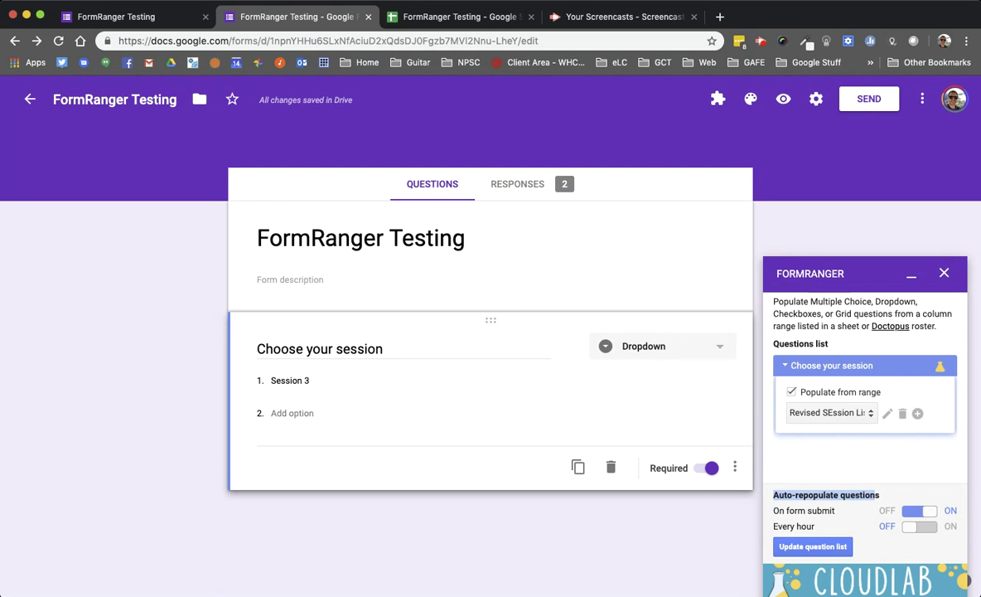
left_click(109, 16)
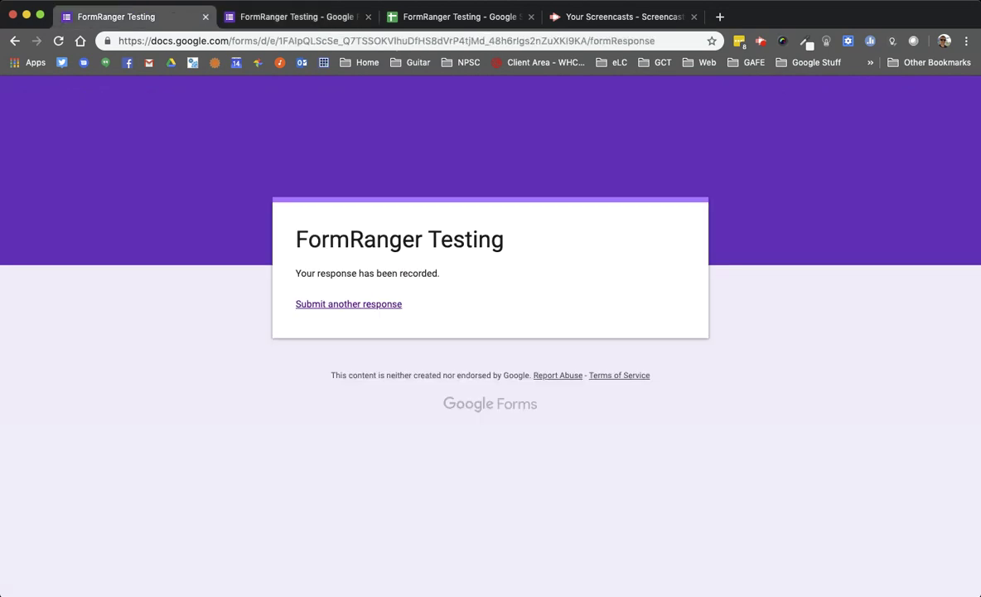
left_click(357, 313)
left_click(346, 299)
left_click(347, 301)
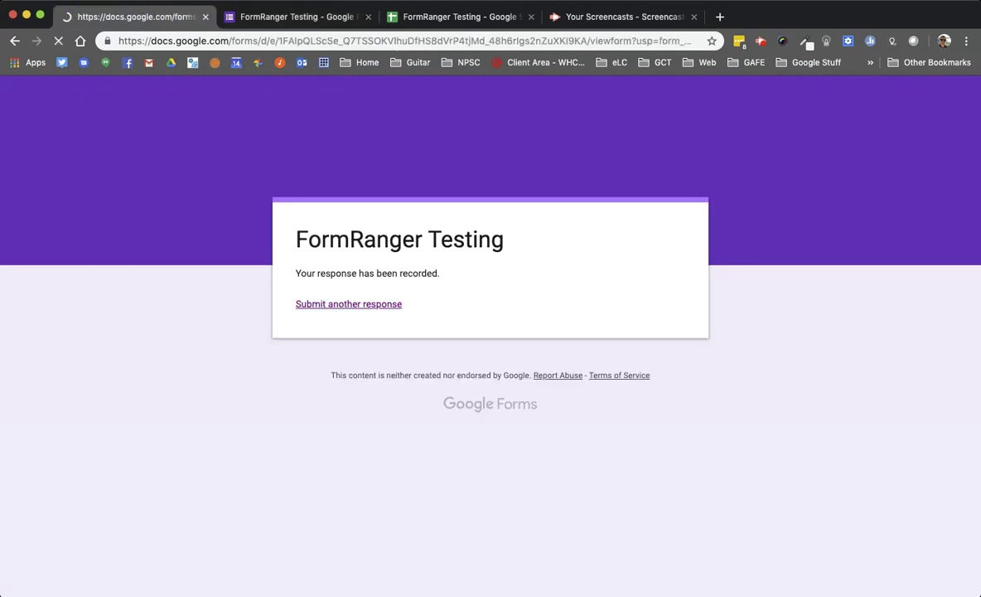
left_click(330, 339)
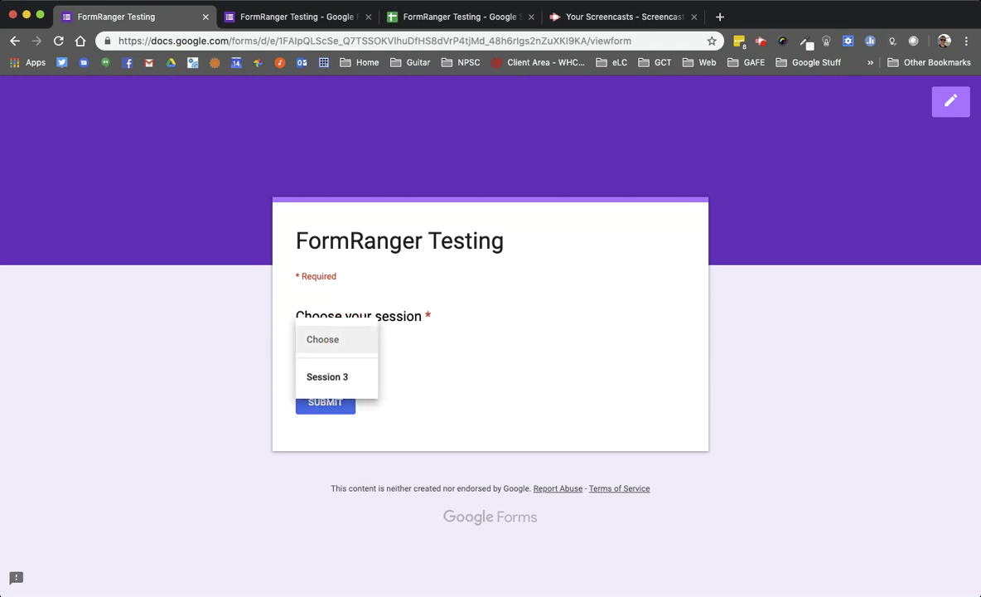
left_click(462, 17)
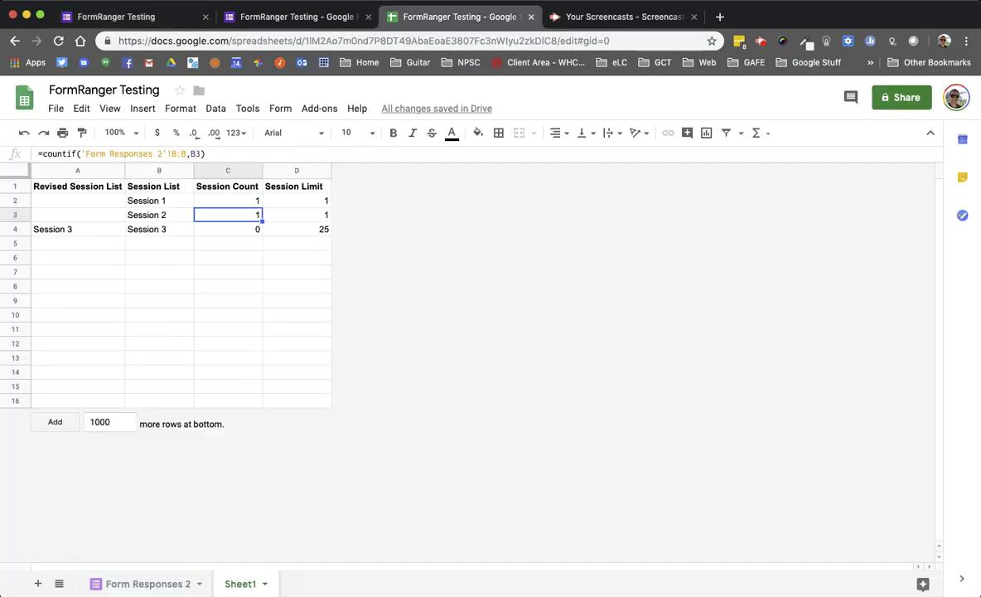